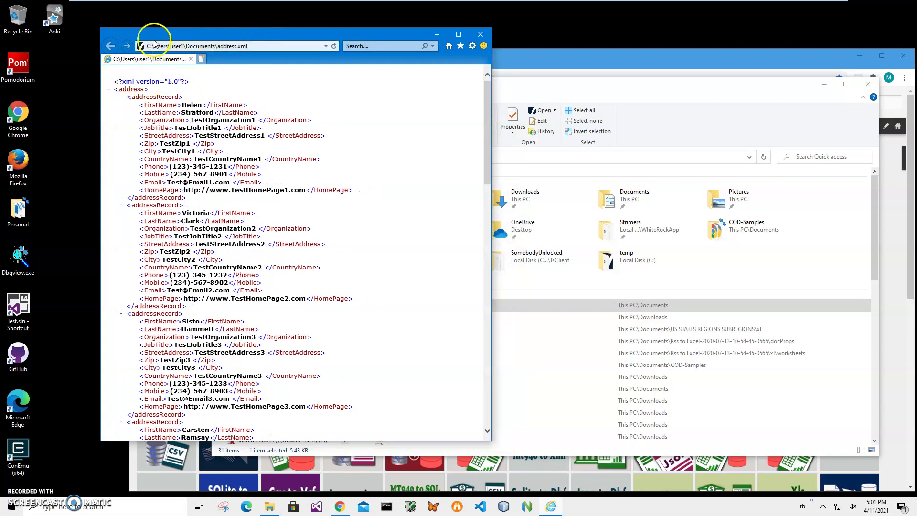
Highlight the first record's FirstName tag in the XML source, and open address.xml from the recent files in Xml Viewer.
left_click_drag(160, 37, 148, 35)
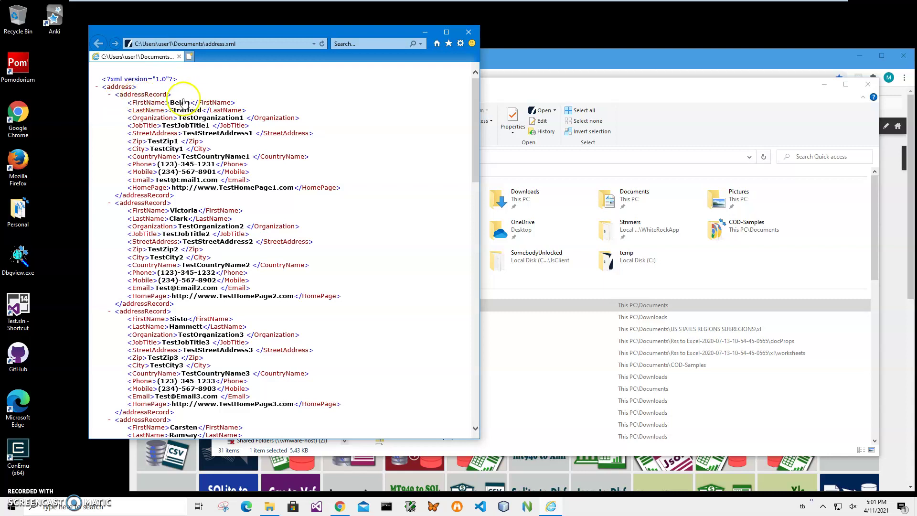
left_click(142, 104)
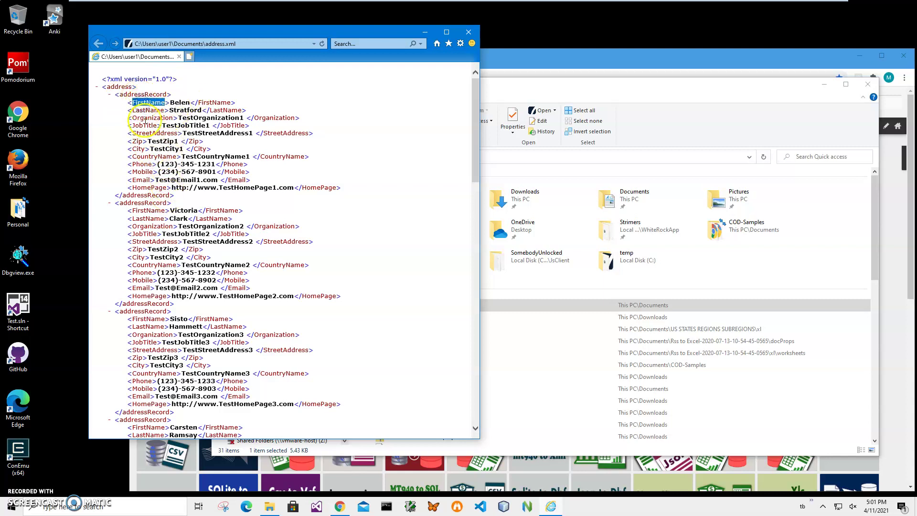
left_click(545, 85)
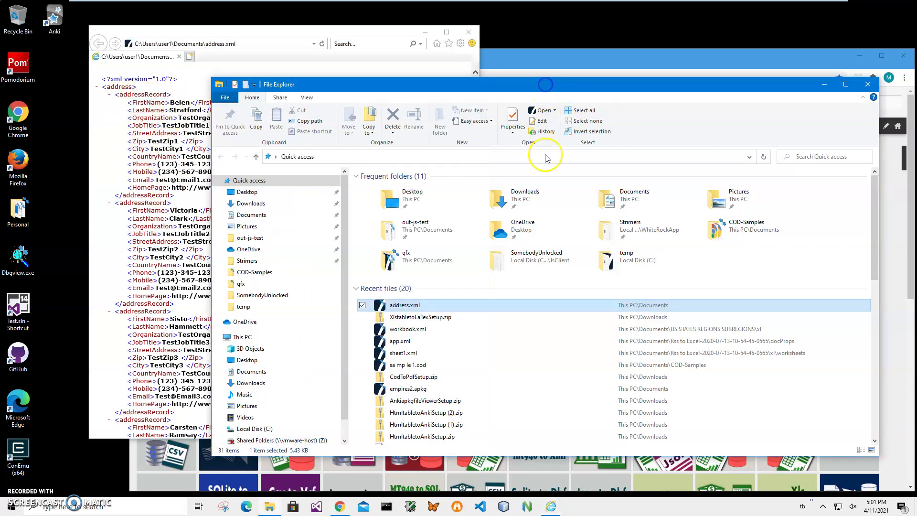
double_click(401, 309)
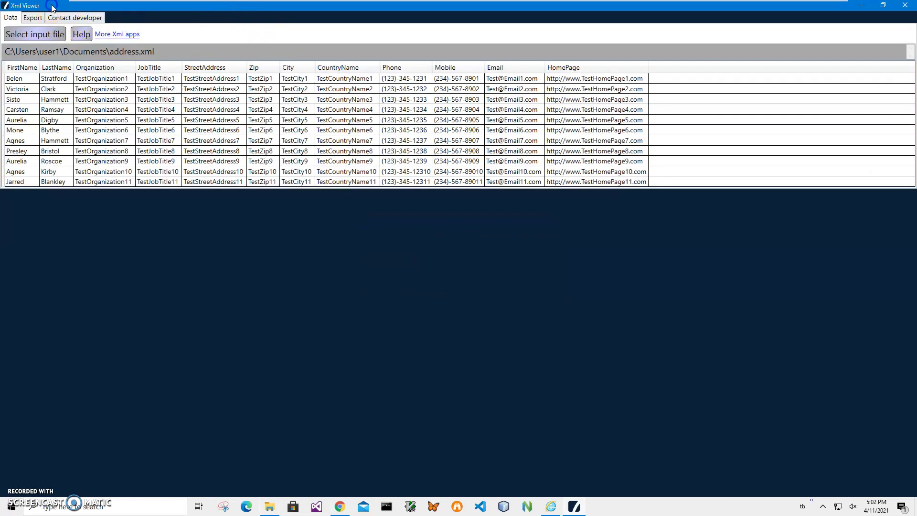
Restore the maximized Xml Viewer window, reposition it and enlarge it to show more table columns.
double_click(52, 6)
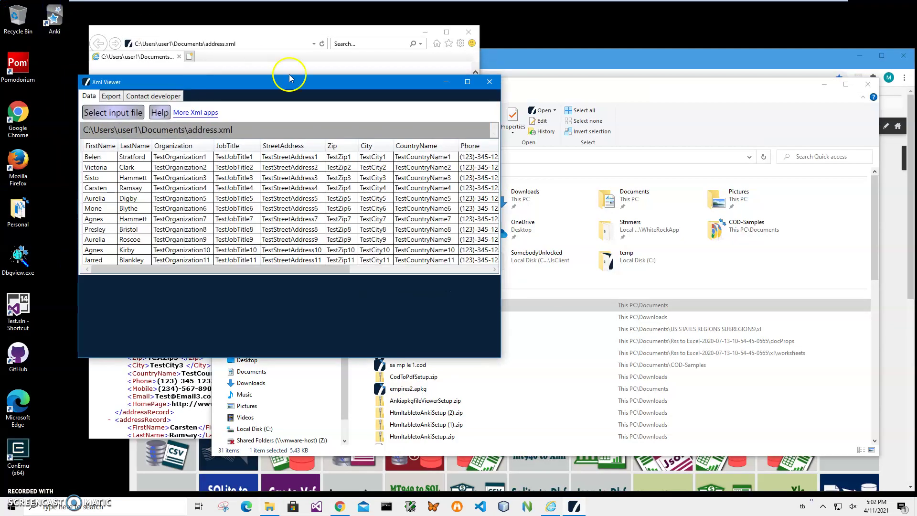
left_click_drag(291, 82, 420, 117)
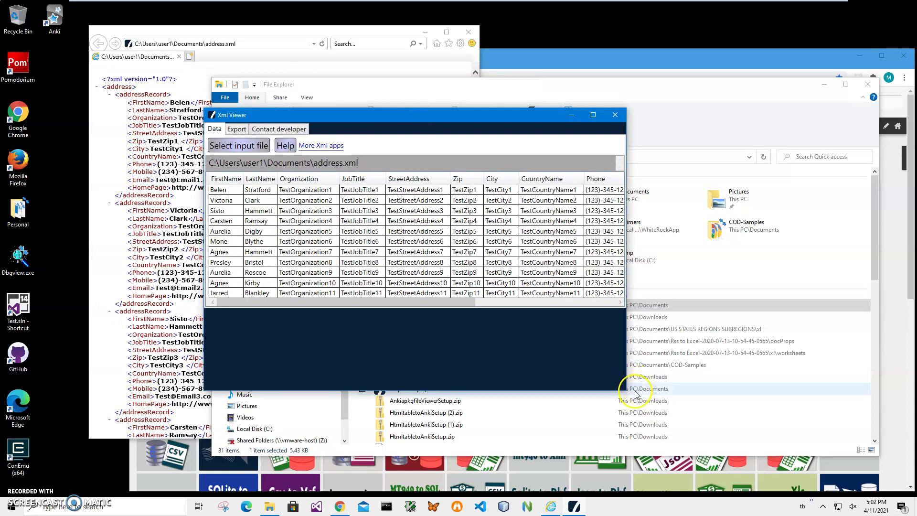
left_click_drag(625, 391, 749, 431)
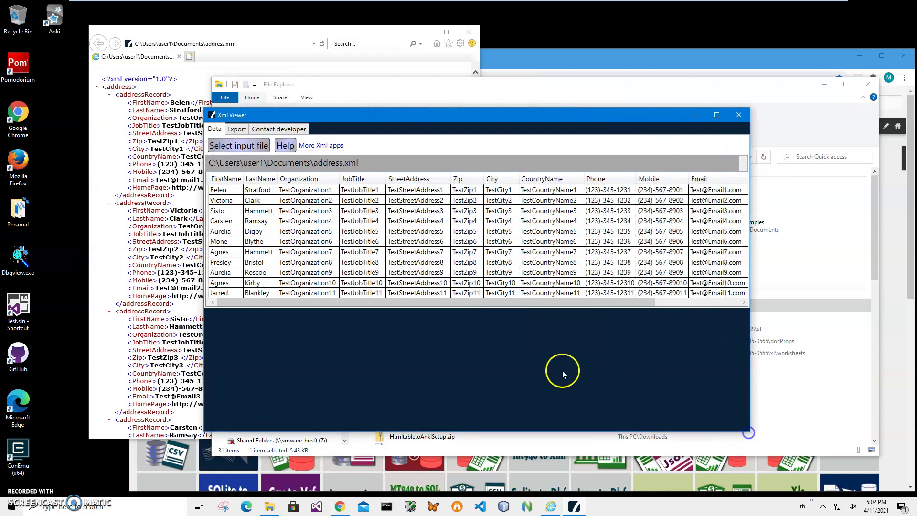
Examine the address records and their columns in the Xml Viewer data table.
left_click(257, 222)
left_click(251, 209)
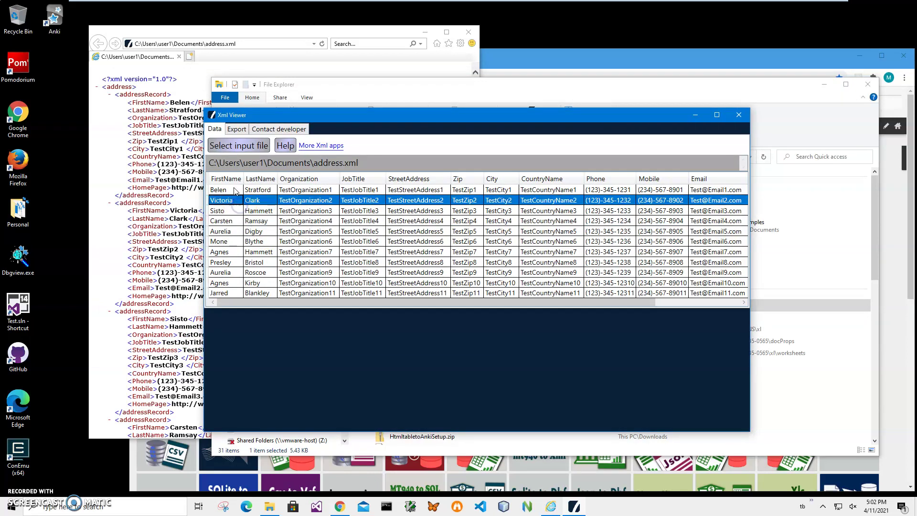
left_click(233, 191)
left_click(232, 200)
left_click(239, 221)
left_click(246, 252)
left_click(247, 262)
left_click(245, 283)
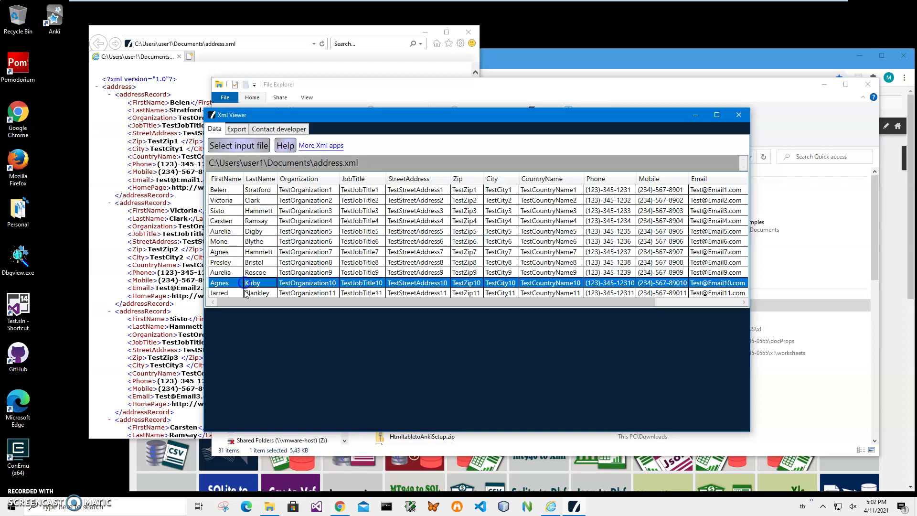
left_click(237, 129)
left_click(215, 129)
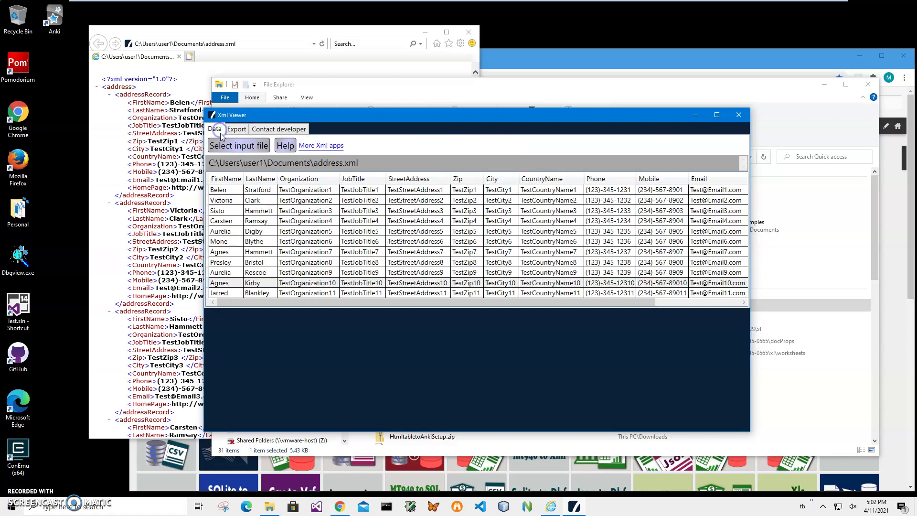
left_click(258, 190)
left_click(261, 212)
left_click(260, 262)
left_click(259, 253)
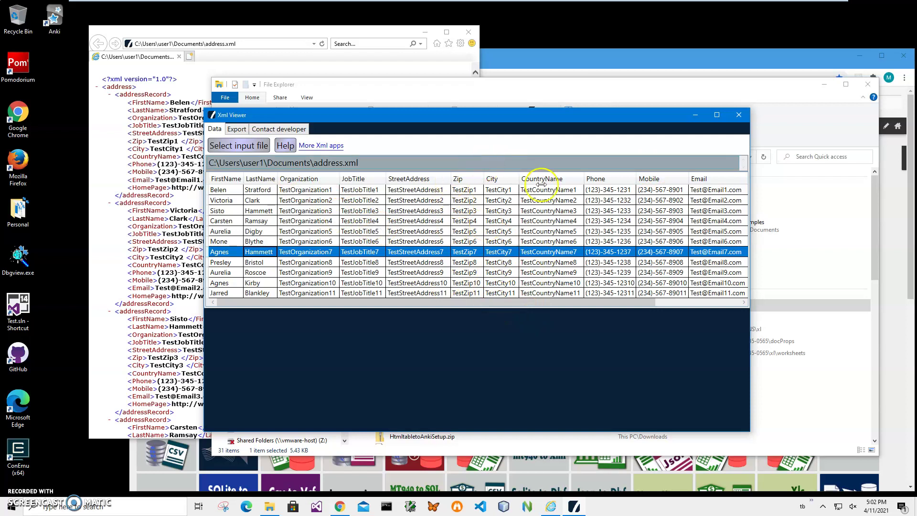
left_click_drag(651, 302, 555, 305)
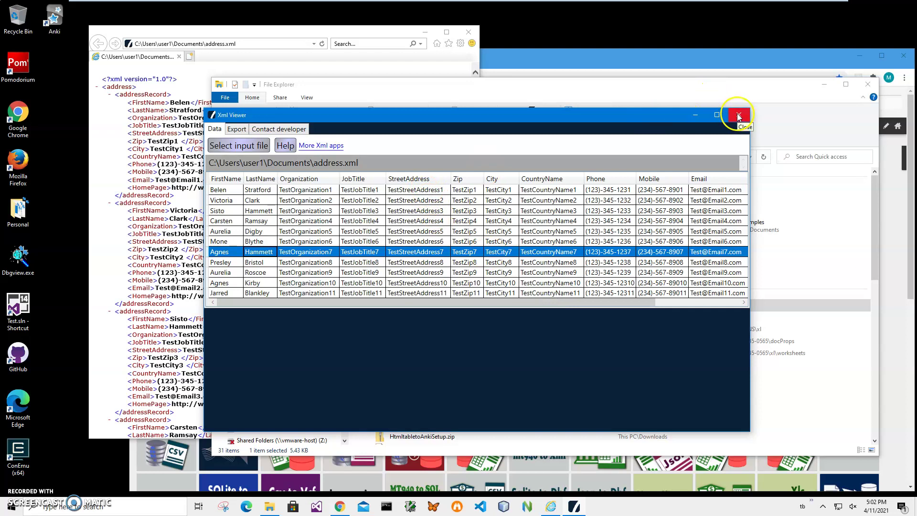
Close Xml Viewer and File Explorer.
left_click(739, 116)
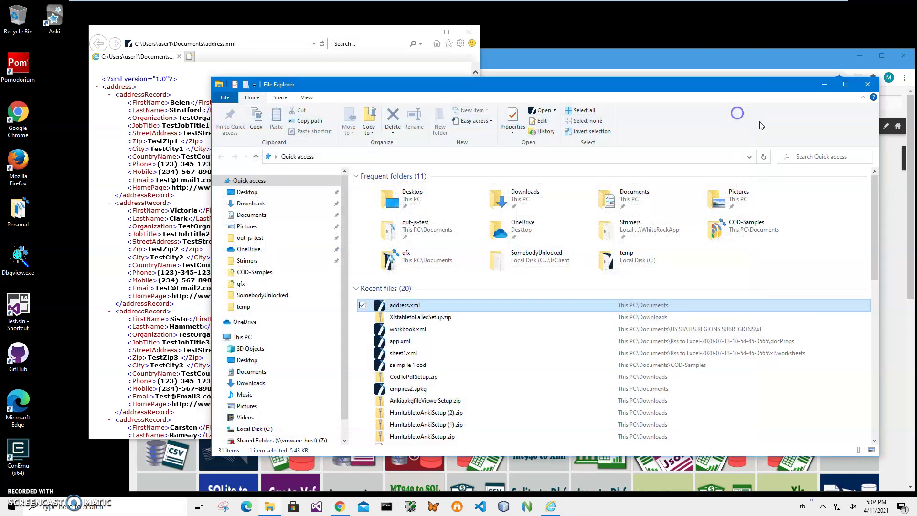
left_click(868, 84)
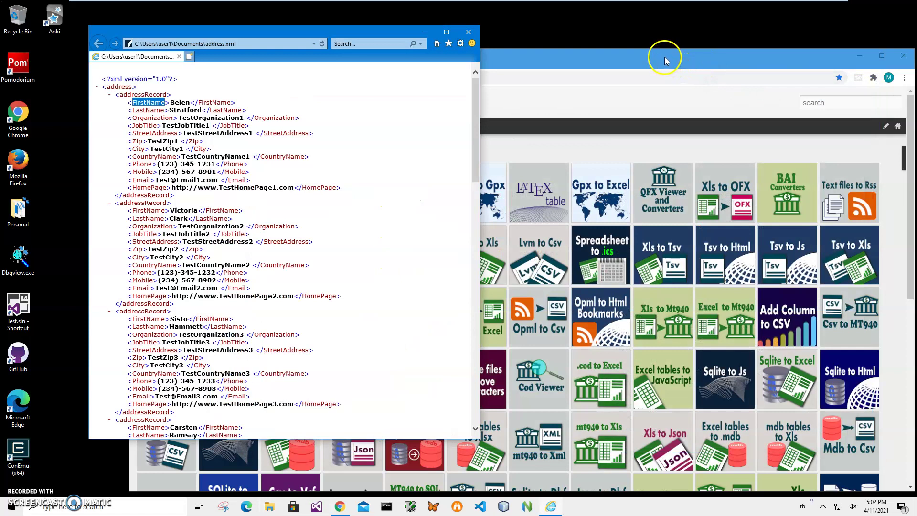
Search the whiterock software site in Chrome for "late", and download the Xml To LaTex table converter from the LaTeX table page.
left_click(664, 56)
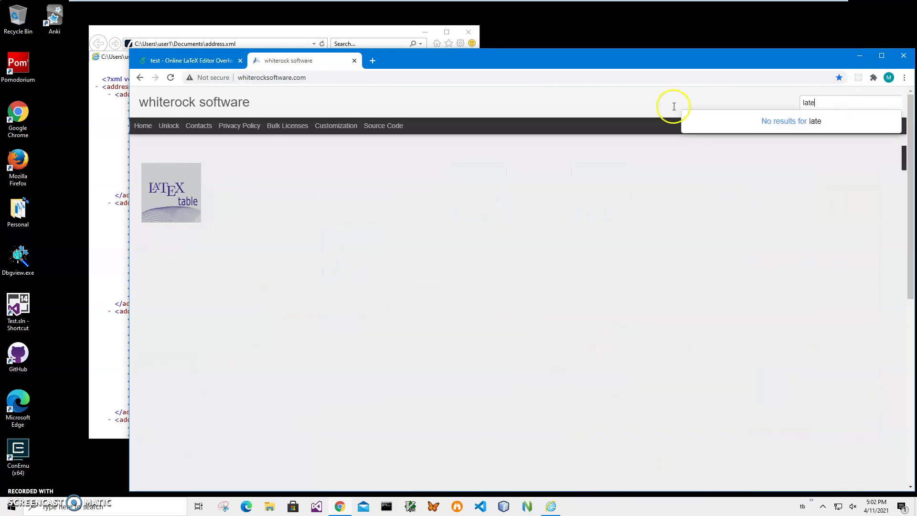
left_click(175, 186)
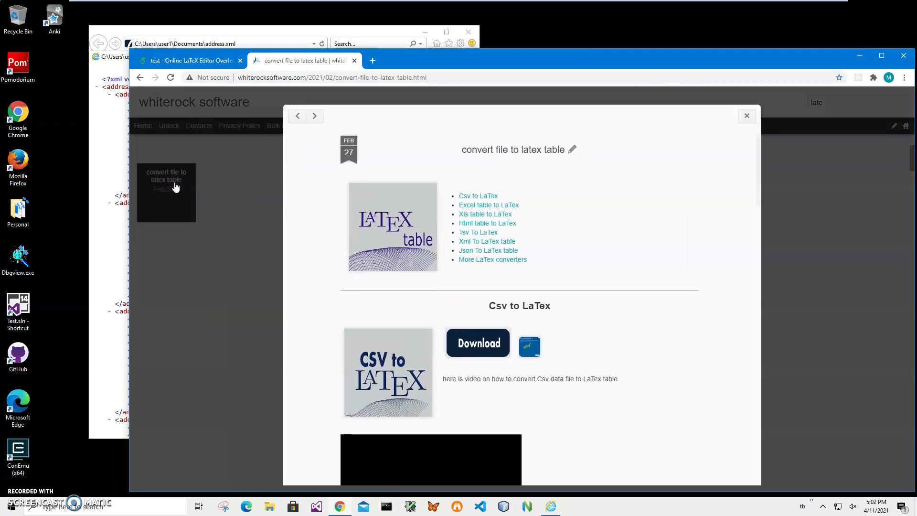
left_click(475, 243)
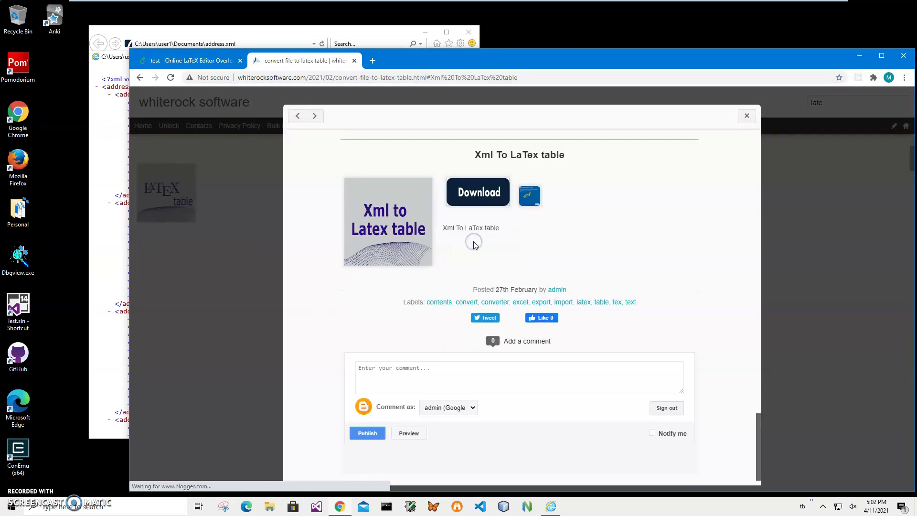
left_click(480, 198)
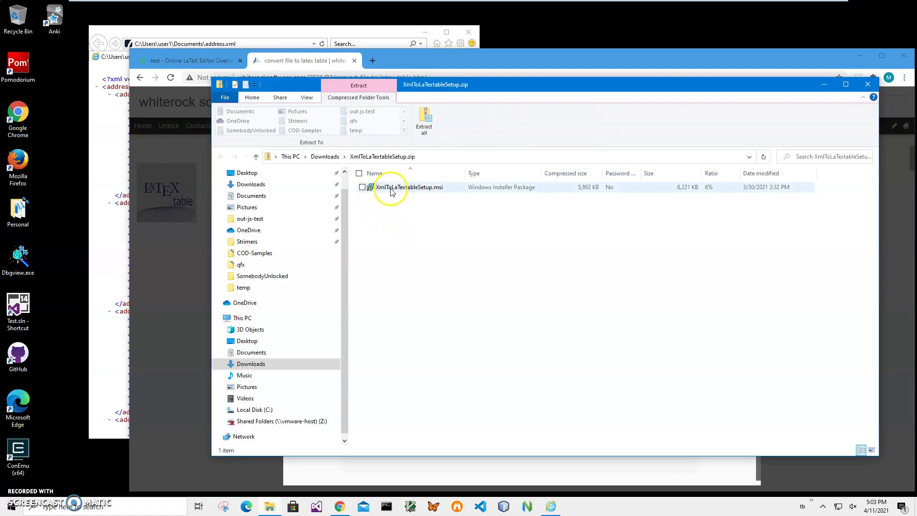
Run XmlToLaTextableSetup.msi from the downloaded archive, overriding the SmartScreen block.
double_click(391, 190)
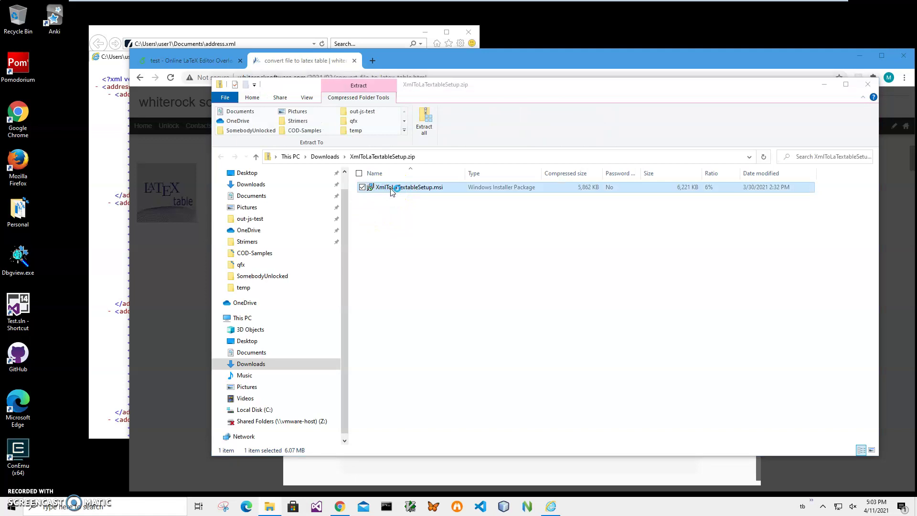
left_click(360, 187)
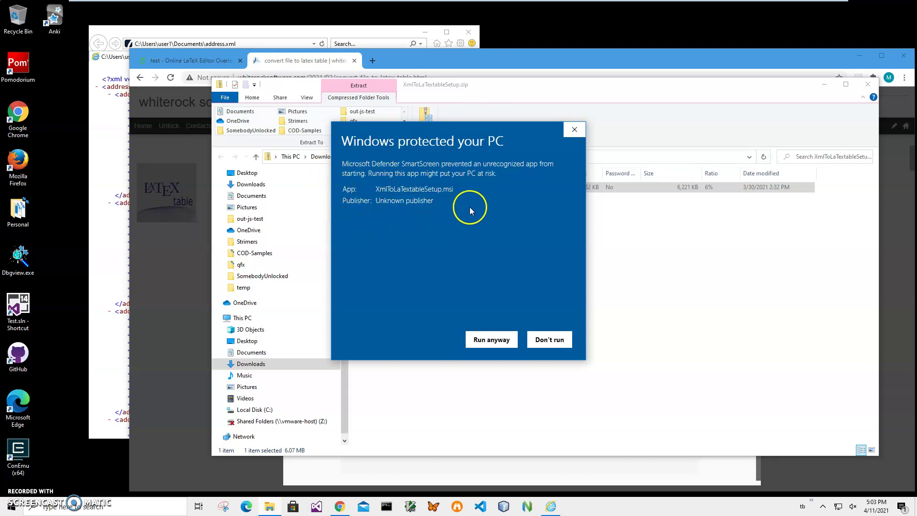
left_click_drag(432, 201, 343, 199)
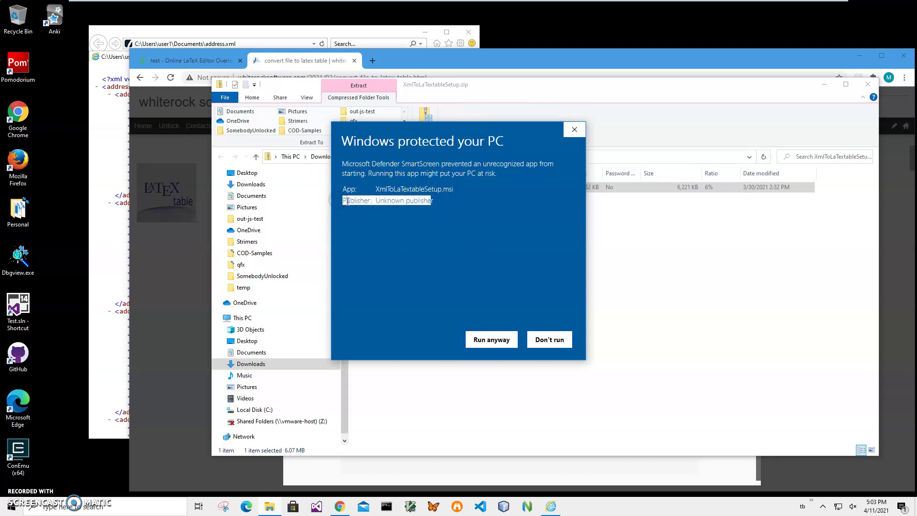
left_click(478, 337)
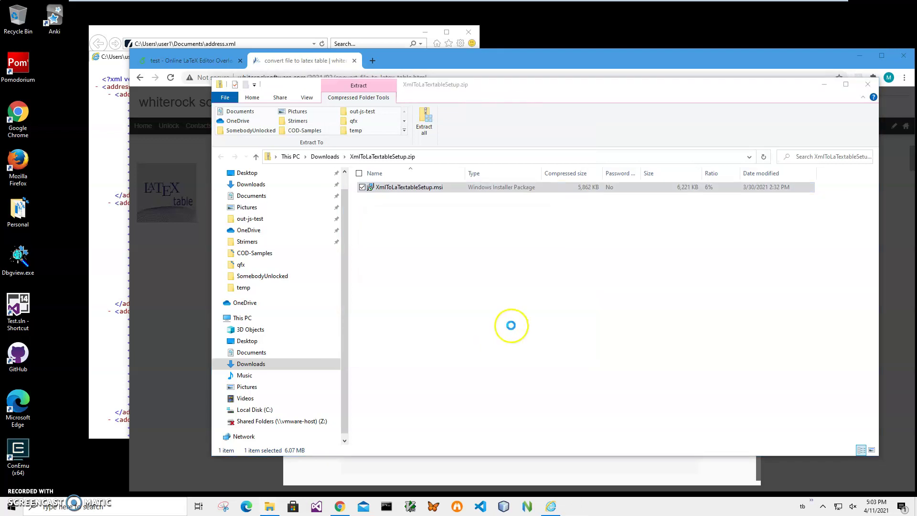
Install XmlToLaTextable through its setup wizard, allowing the installer to make changes to the device.
left_click(508, 325)
left_click(511, 329)
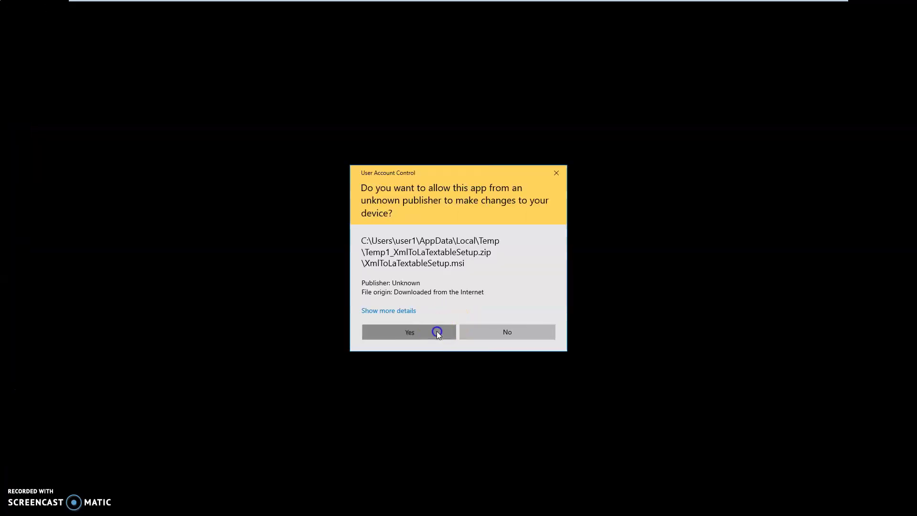
left_click(437, 331)
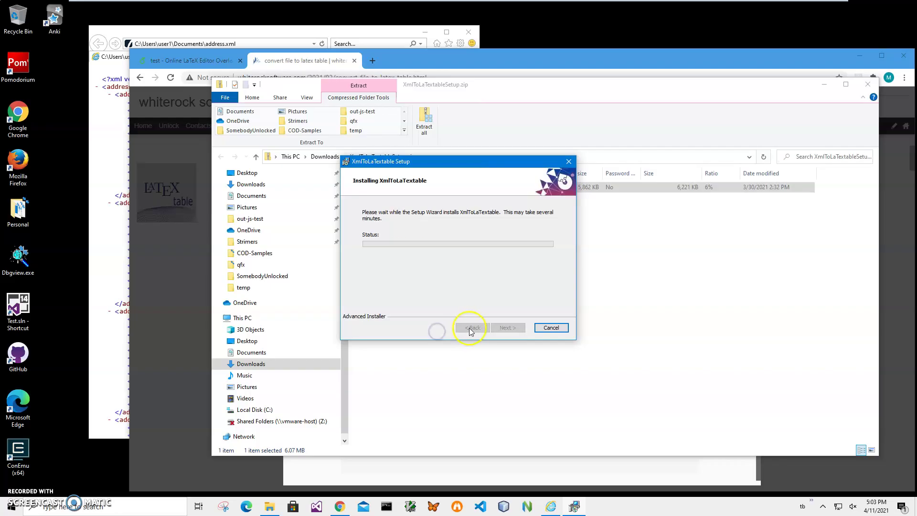
left_click(507, 327)
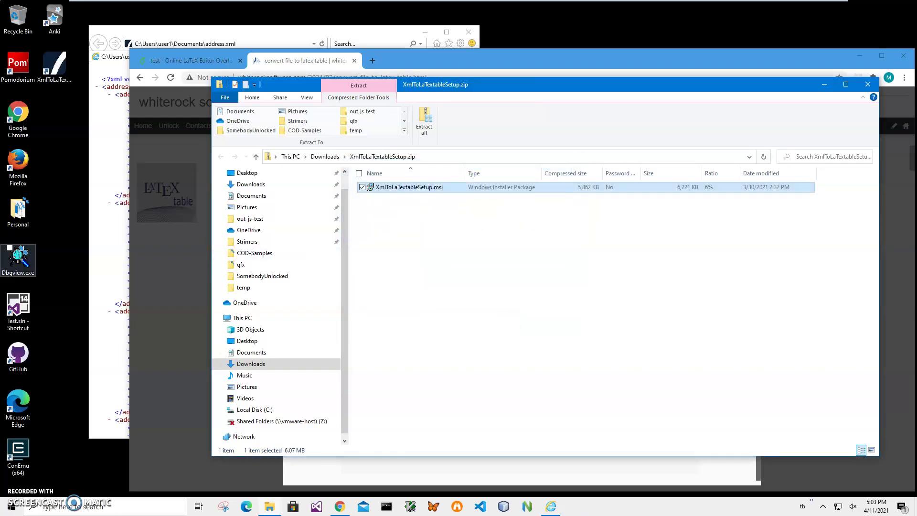
Close the archive window, the converter's web page and the address.xml window, keeping the Overleaf test project open.
left_click(54, 86)
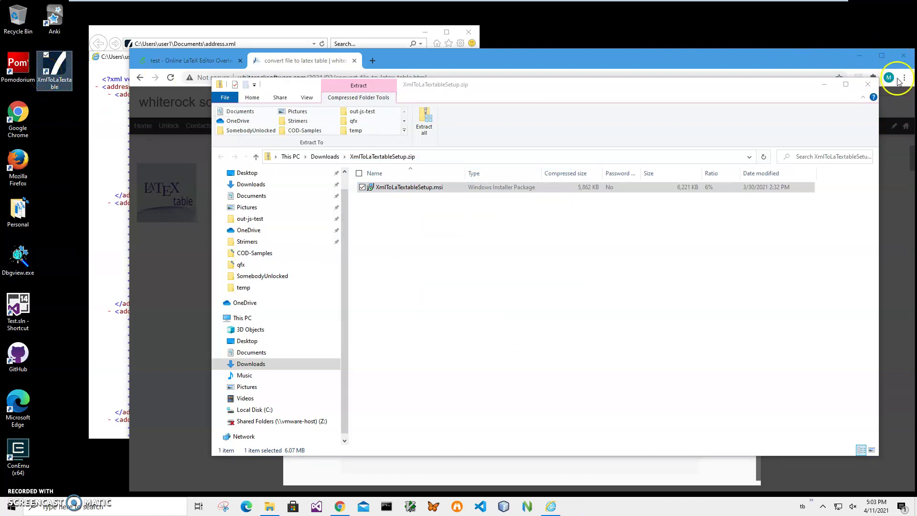
left_click(870, 86)
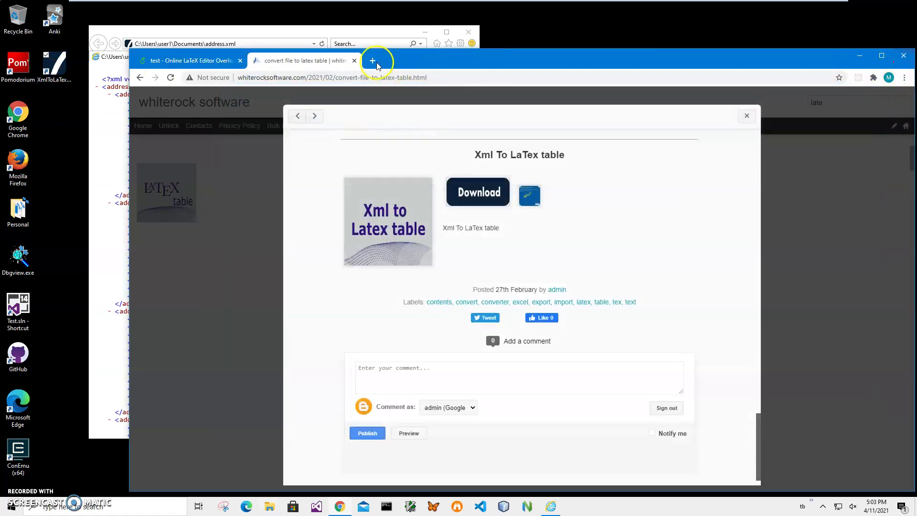
left_click(355, 61)
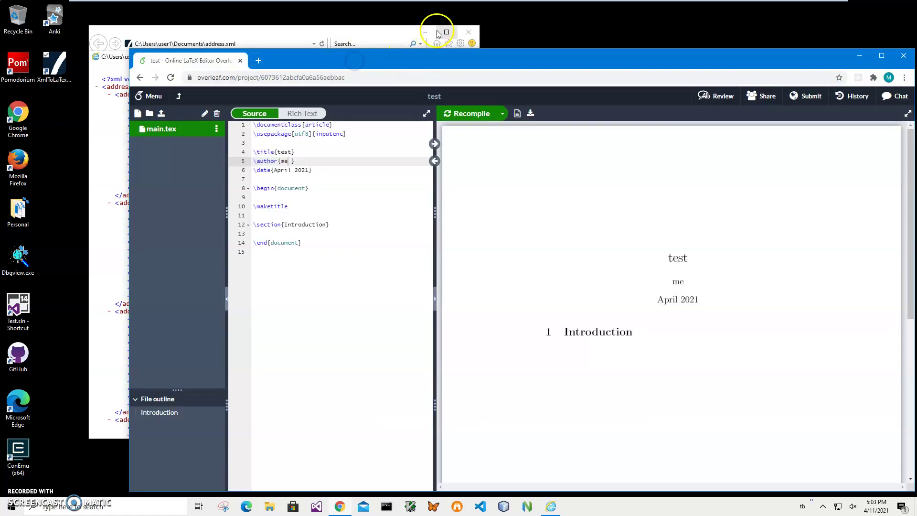
left_click(468, 32)
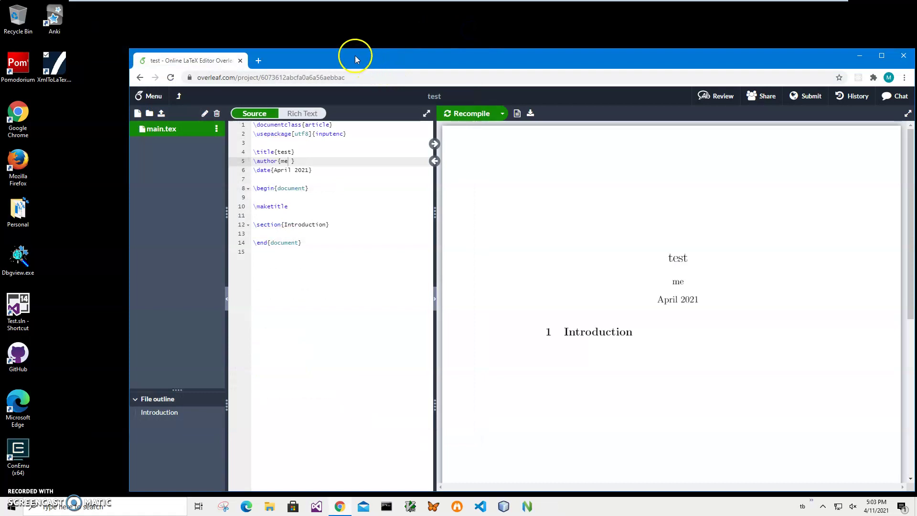
left_click_drag(355, 58, 349, 46)
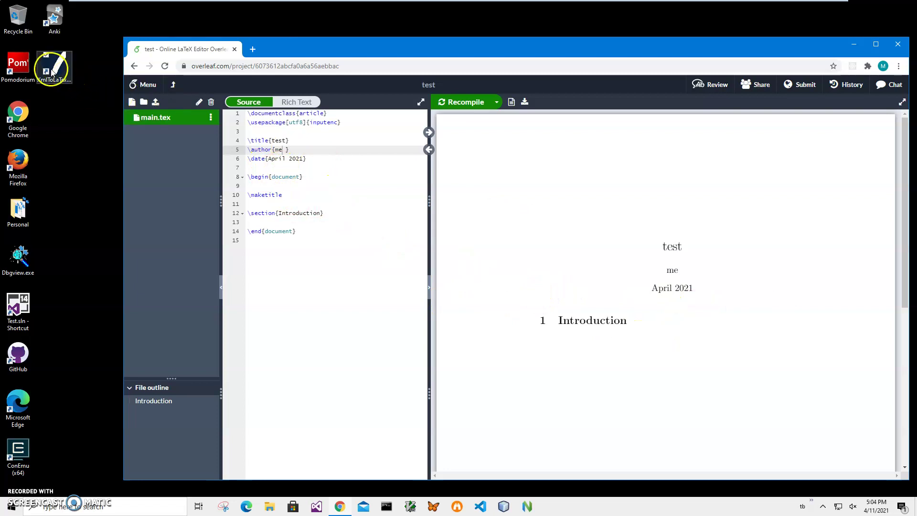
Minimize the Overleaf window and launch the XmlToLaTextable converter from the desktop.
left_click(856, 45)
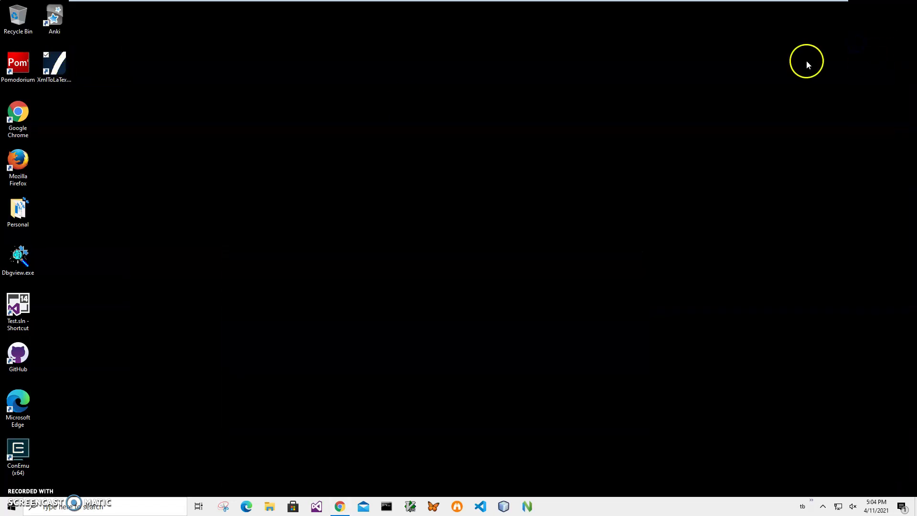
left_click(56, 74)
double_click(57, 71)
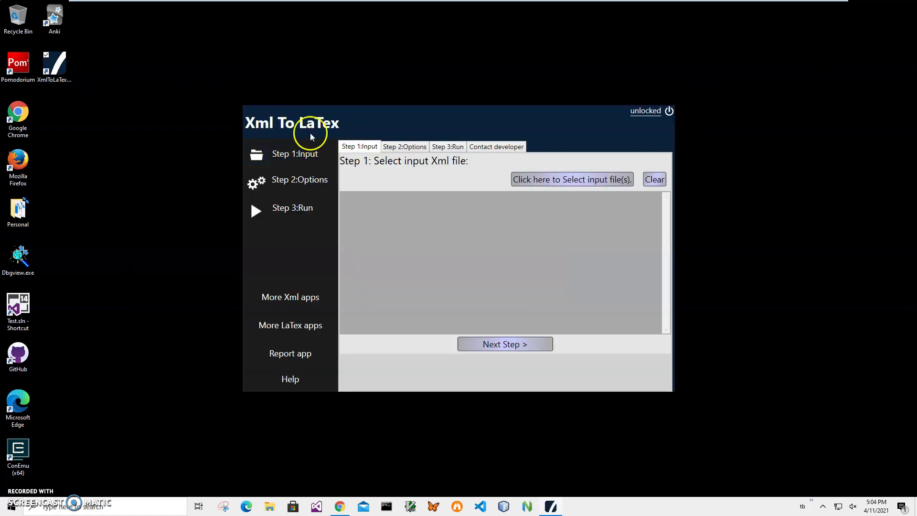
Select address.xml from the Documents folder as the converter's input file.
left_click(540, 181)
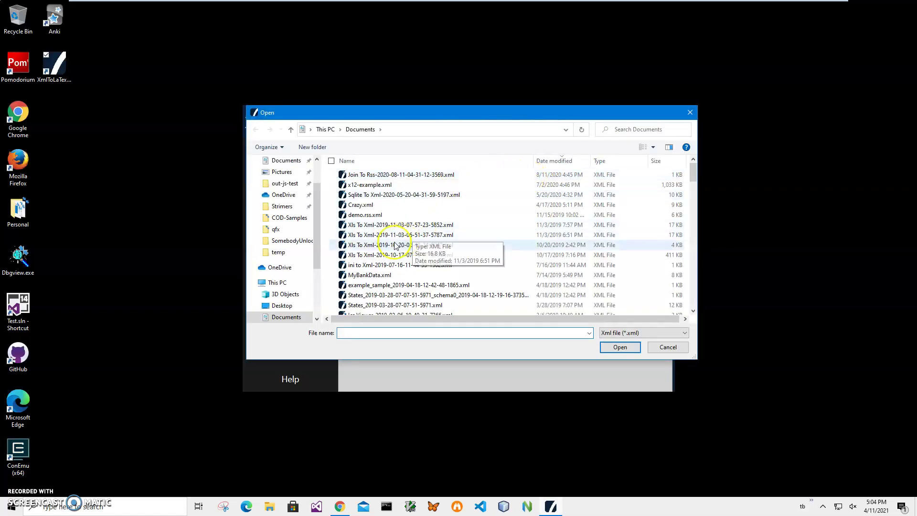
type("adress")
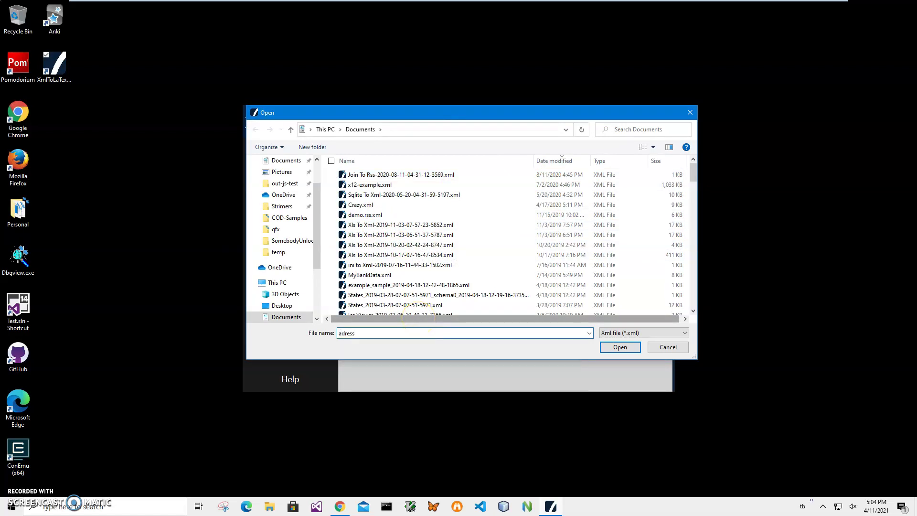
type("d")
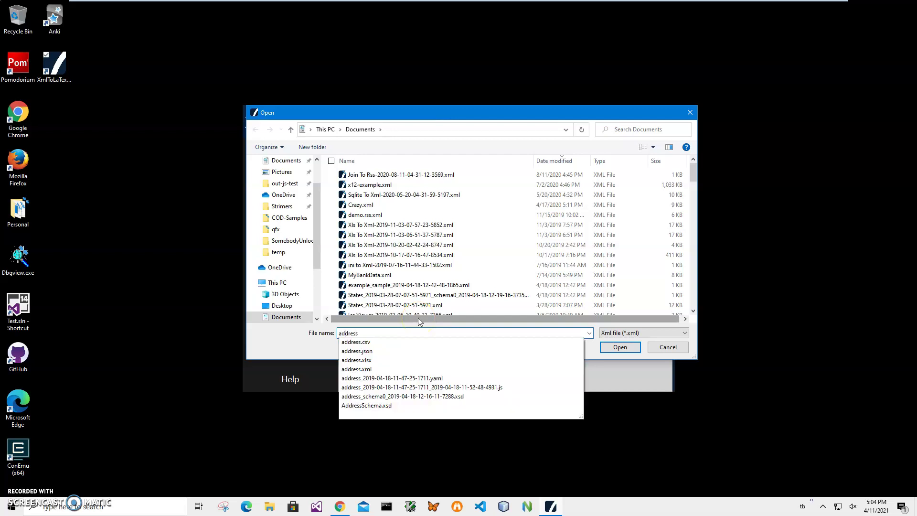
left_click(382, 369)
left_click(619, 347)
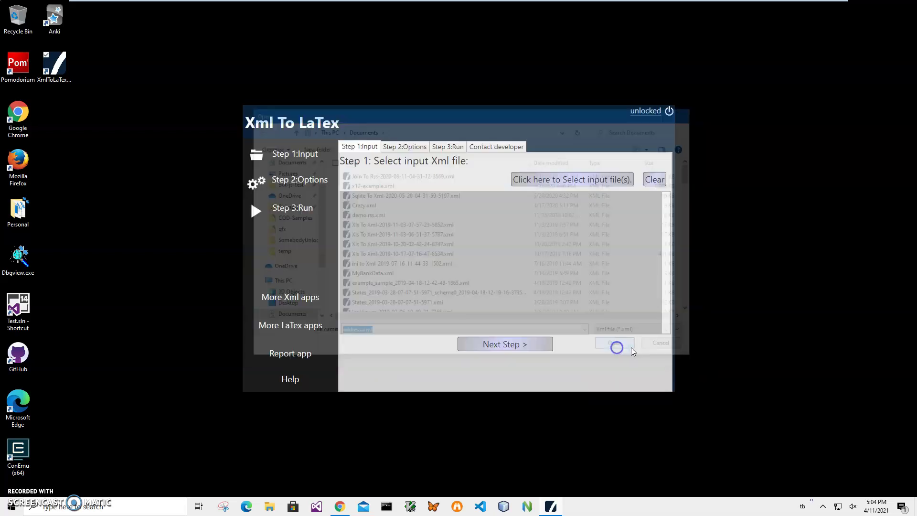
Choose the FirstName, LastName, Organization, JobTitle and Email columns in the conversion options.
left_click(523, 348)
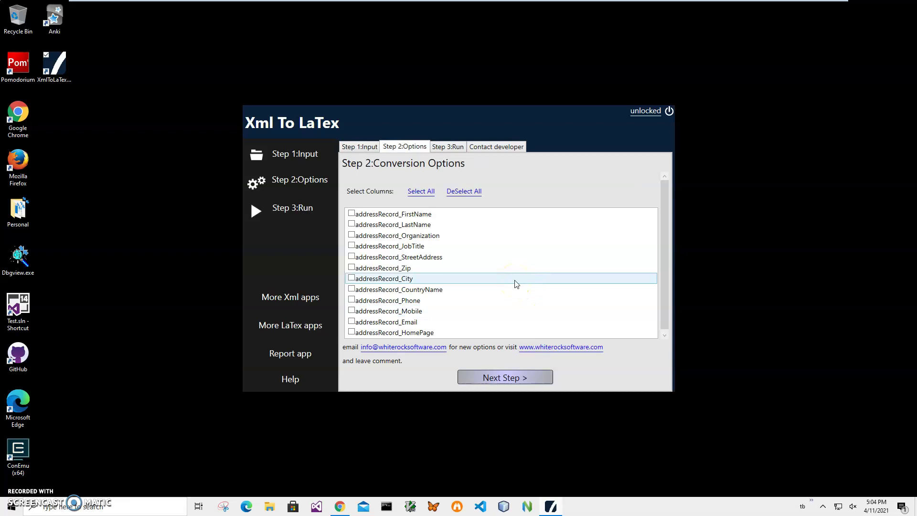
left_click(352, 215)
left_click(352, 235)
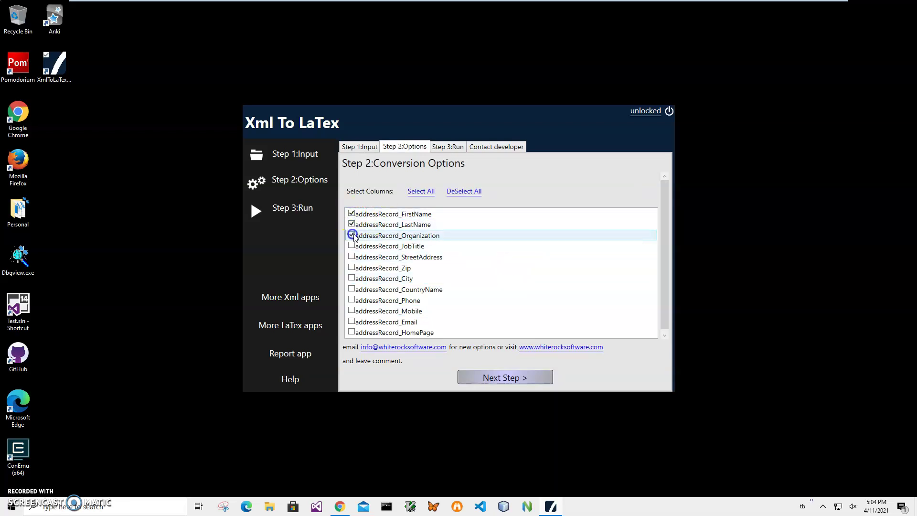
left_click(352, 246)
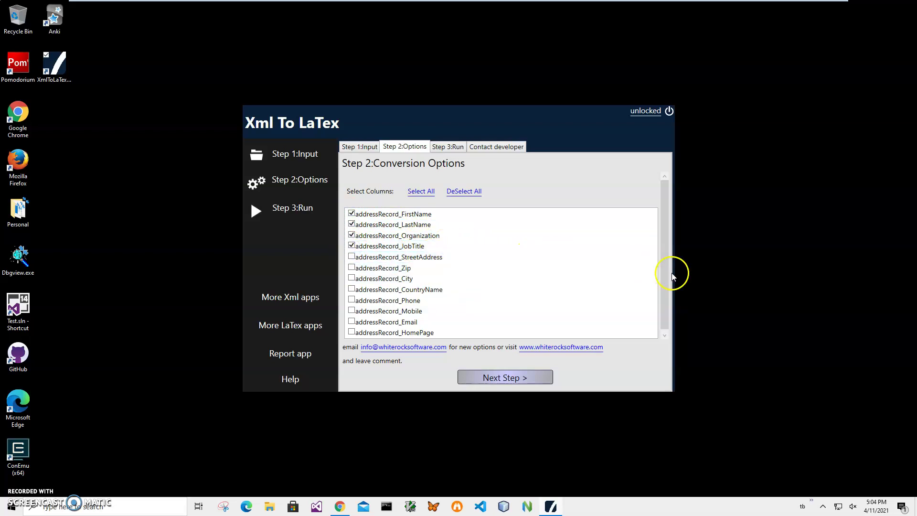
left_click(352, 322)
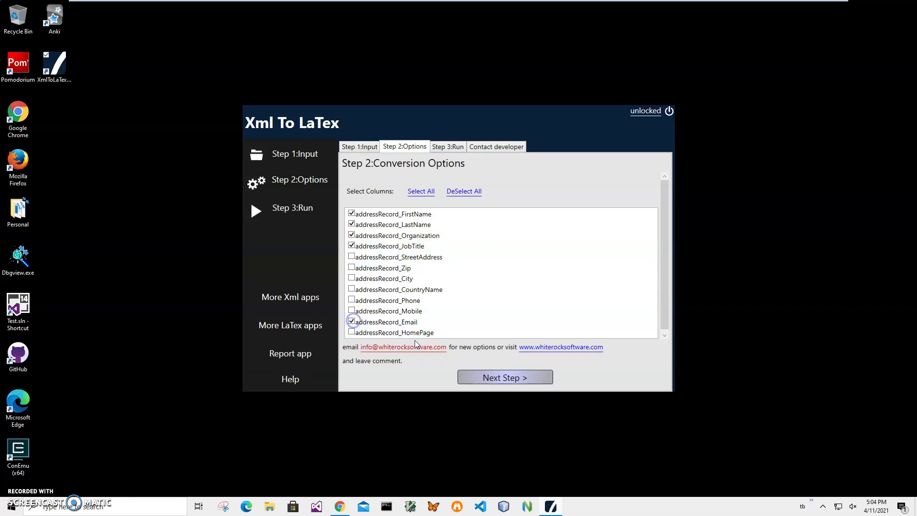
Run the conversion and save the LaTeX output in Documents under the suggested file name.
left_click(516, 378)
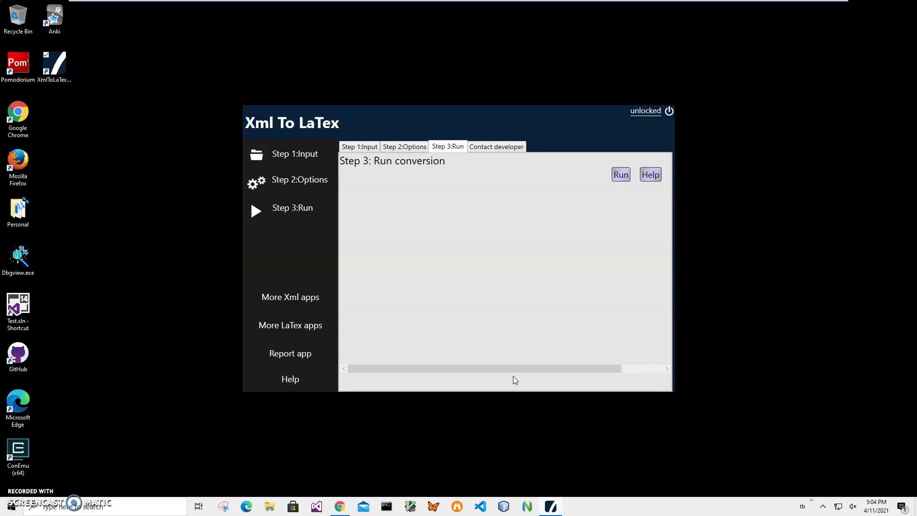
left_click(619, 176)
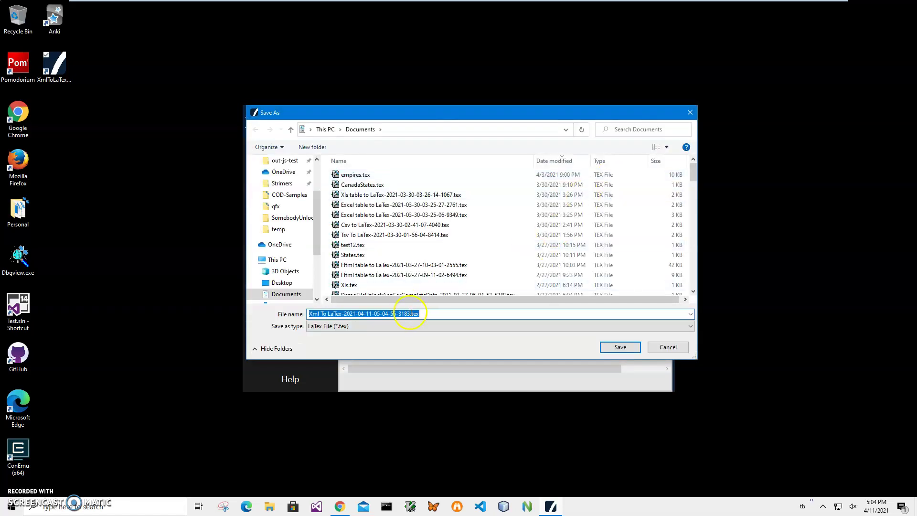
left_click(320, 315)
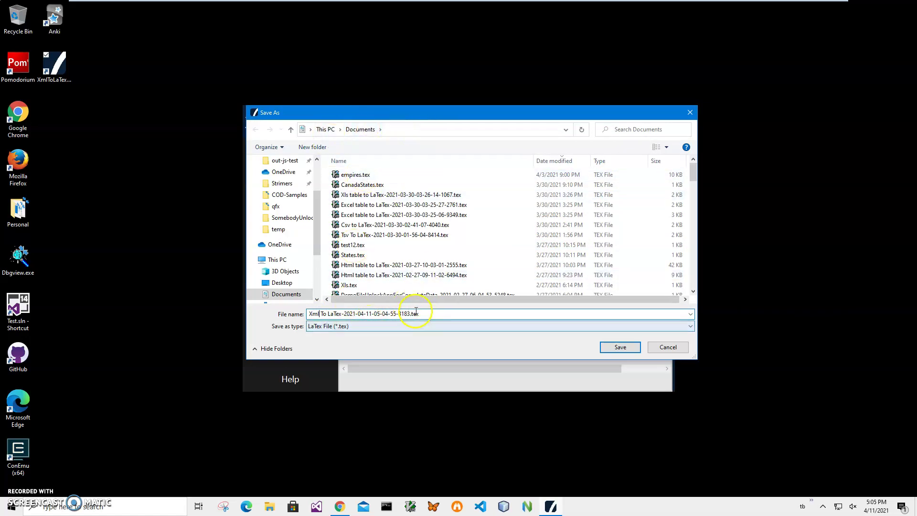
left_click(411, 313)
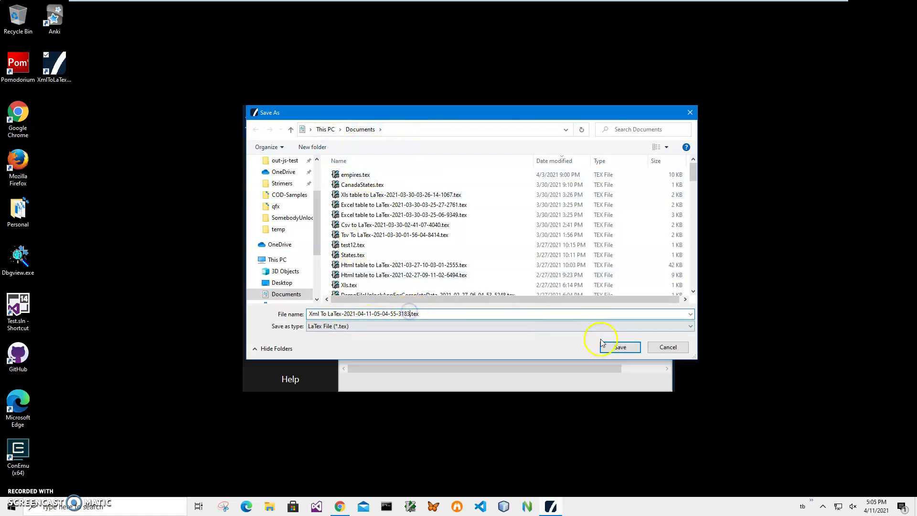
left_click(617, 348)
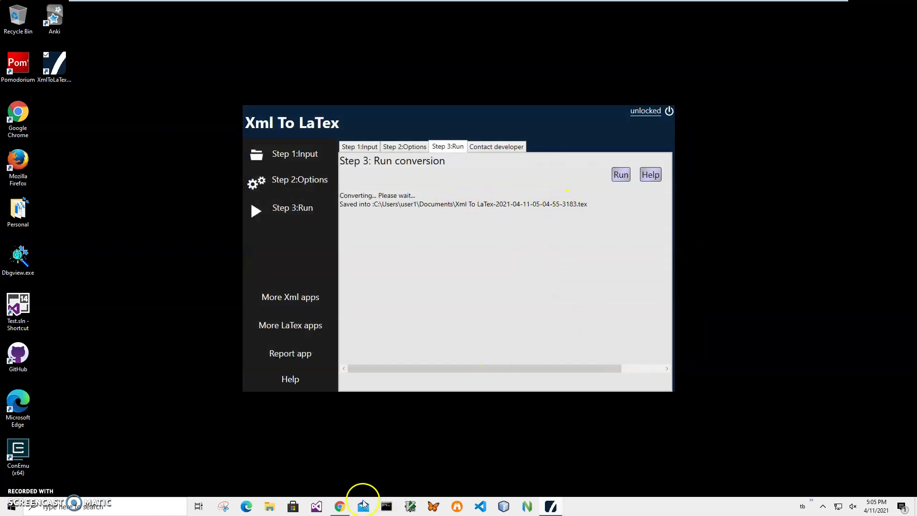
Switch to the Overleaf test project and upload the newly converted Xml To LaTex .tex file from the computer.
left_click(343, 506)
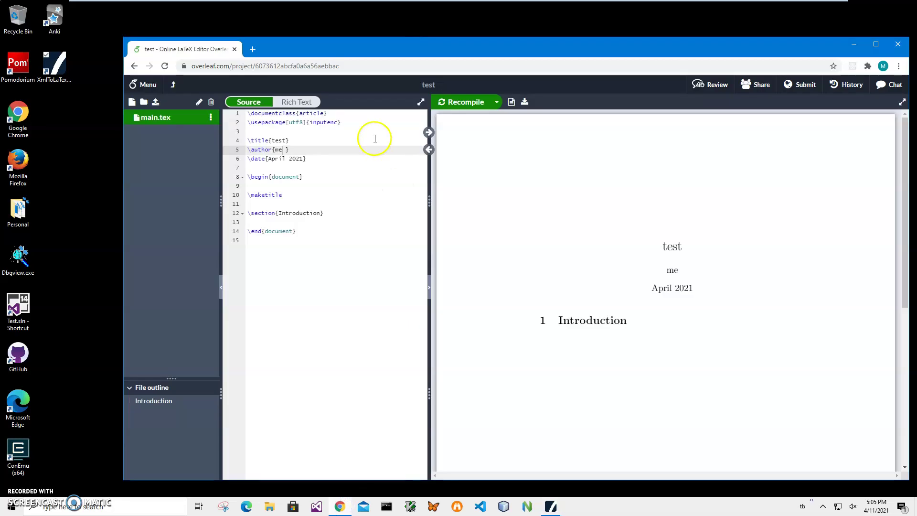
left_click(155, 103)
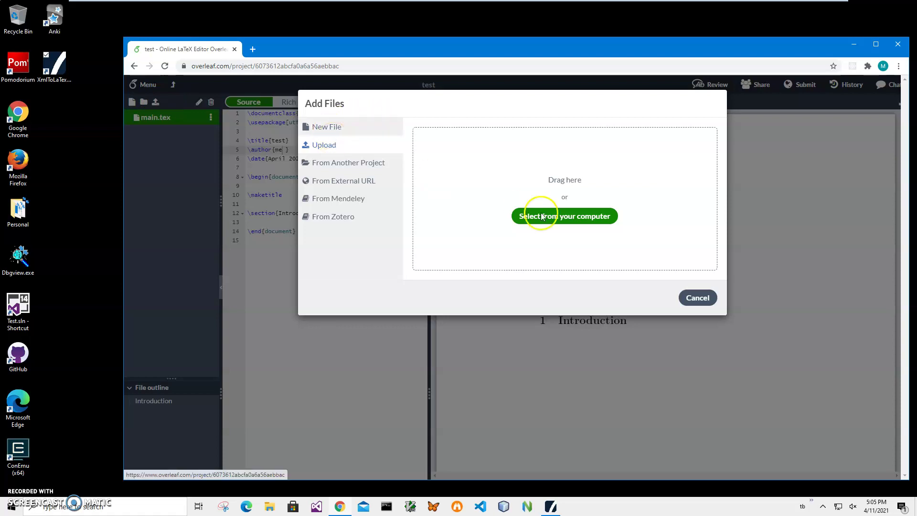
left_click(596, 218)
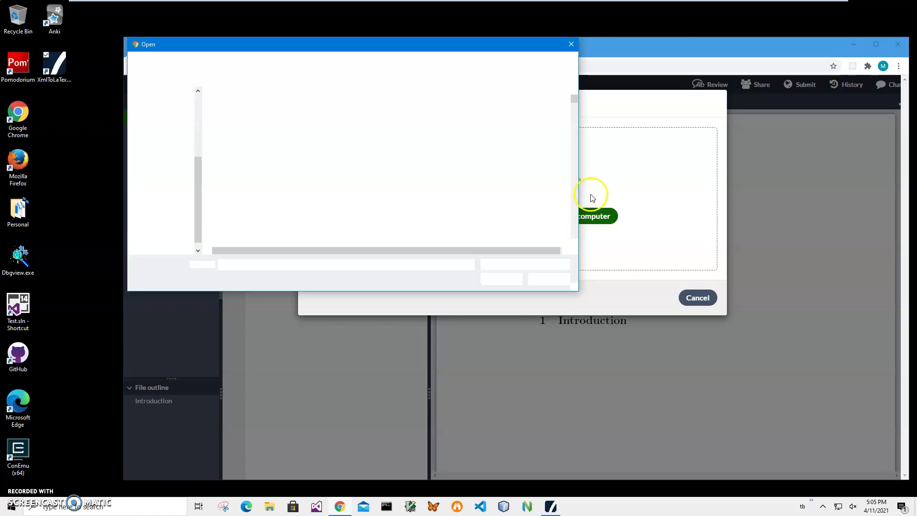
left_click(244, 107)
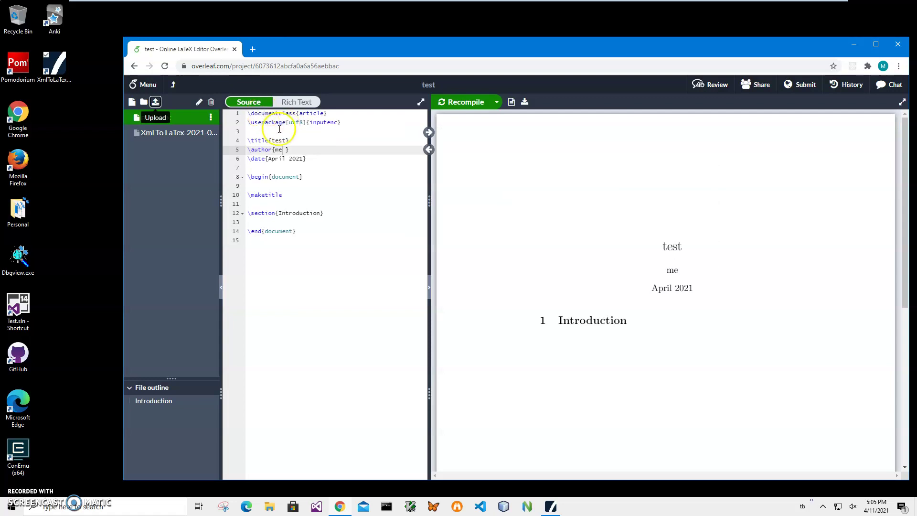
Open the uploaded Xml To LaTex file in the editor and recompile the PDF from it.
left_click(172, 133)
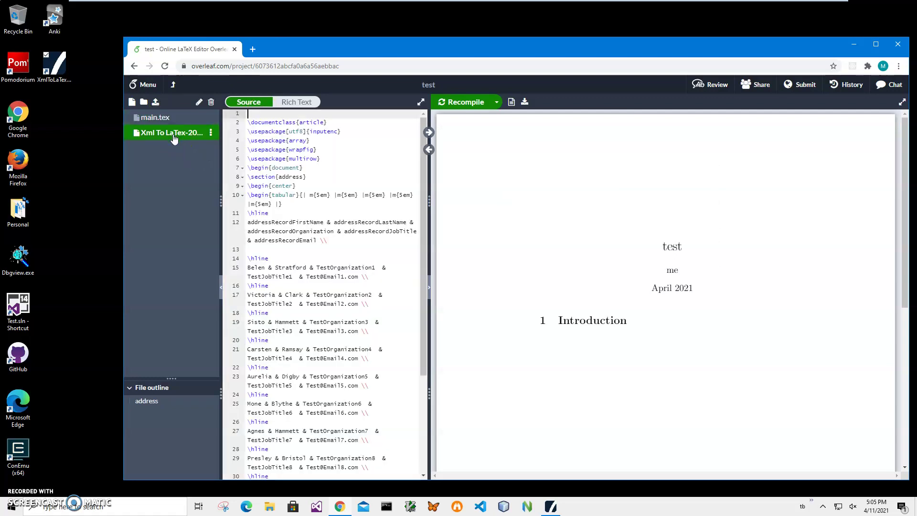
left_click(466, 107)
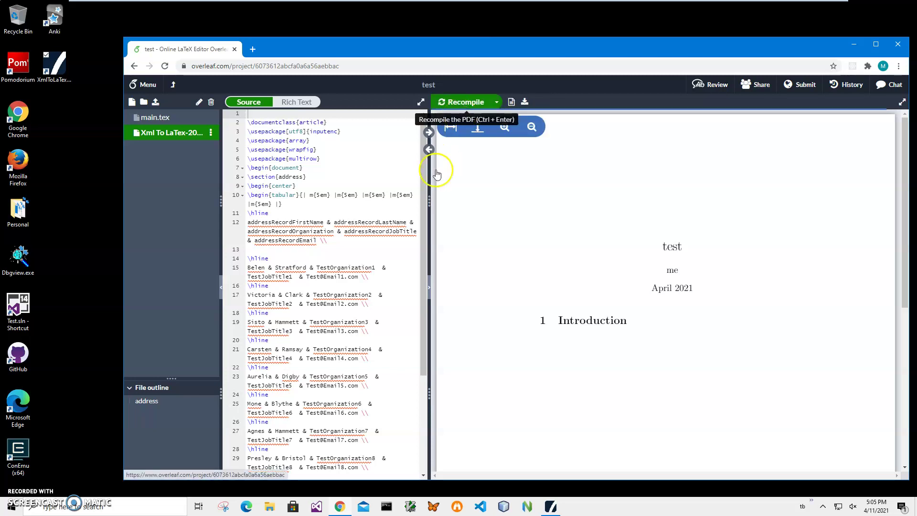
left_click(419, 196)
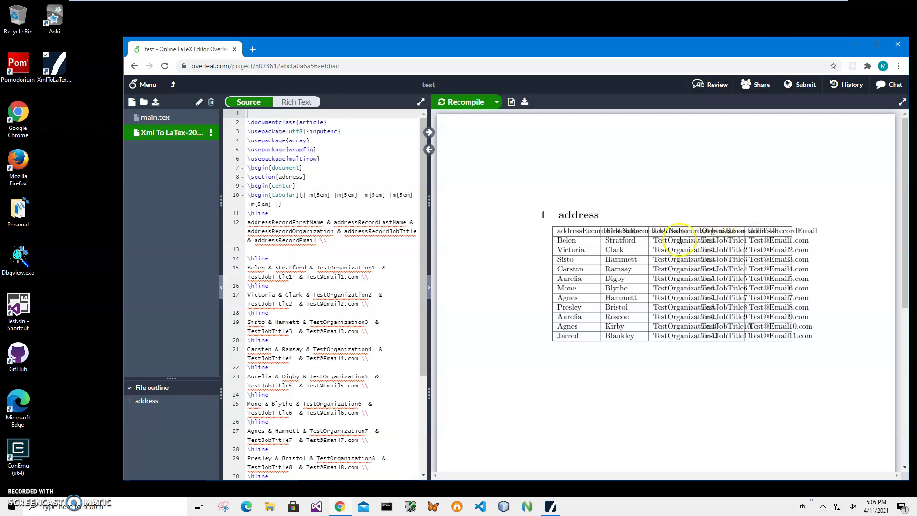
Shorten the first two table header cells on line 12 to "First Name" and "Last Name".
left_click(292, 222)
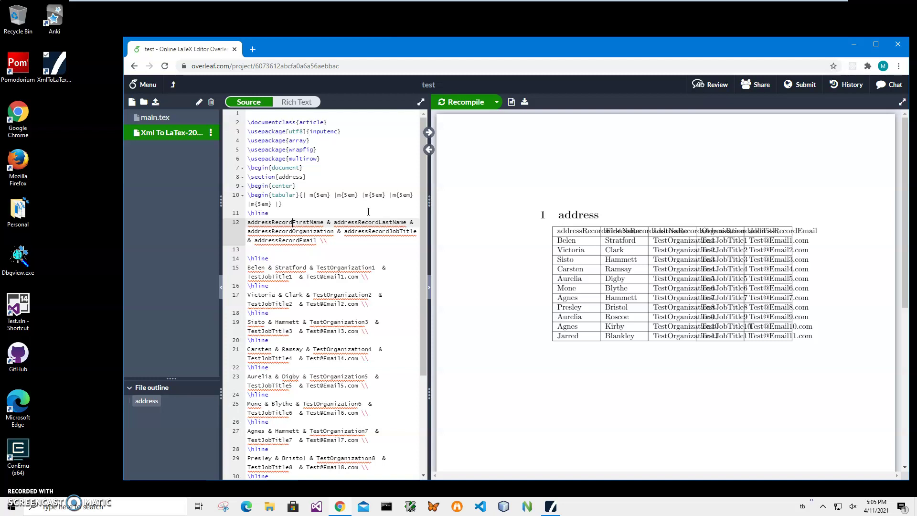
key("shift+Home")
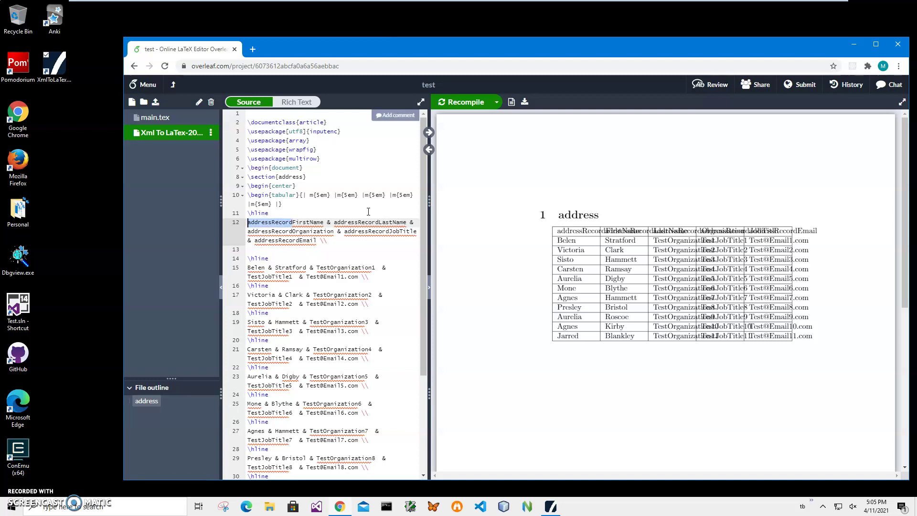
key("BackSpace")
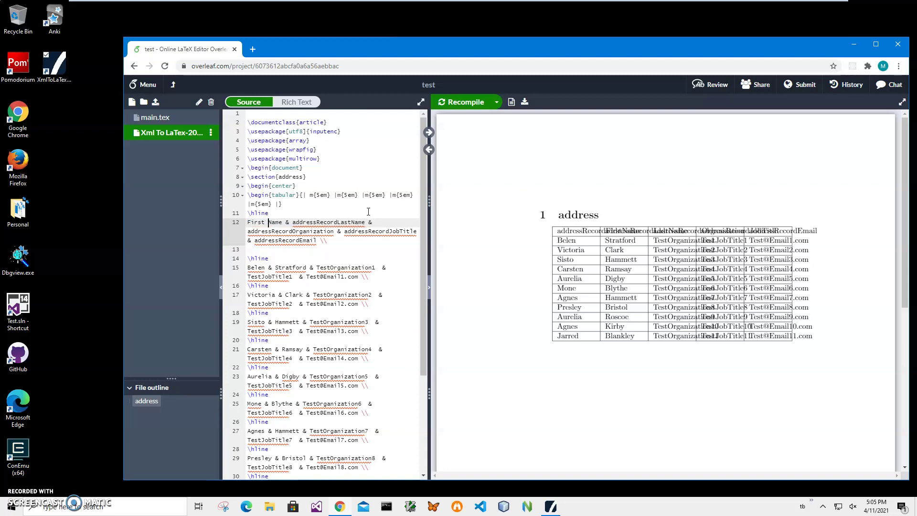
key("shift+Right")
key("shift+Right")
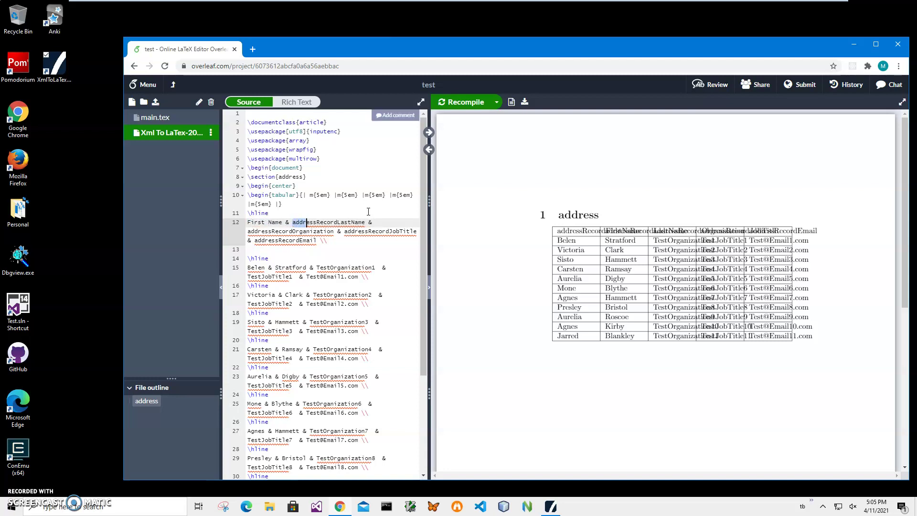
key("BackSpace")
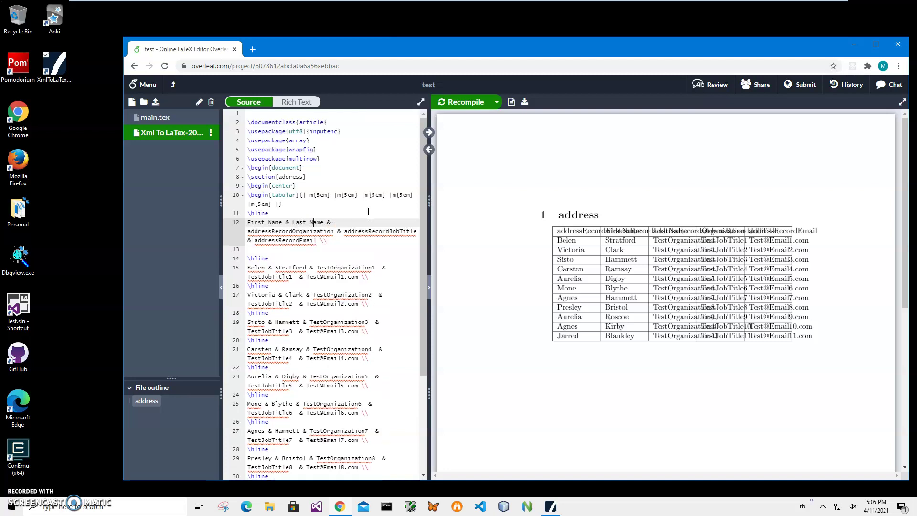
Remove the addressRecord prefix from the third and fourth header cells, leaving "Organization" and "JobTitle".
key("Down")
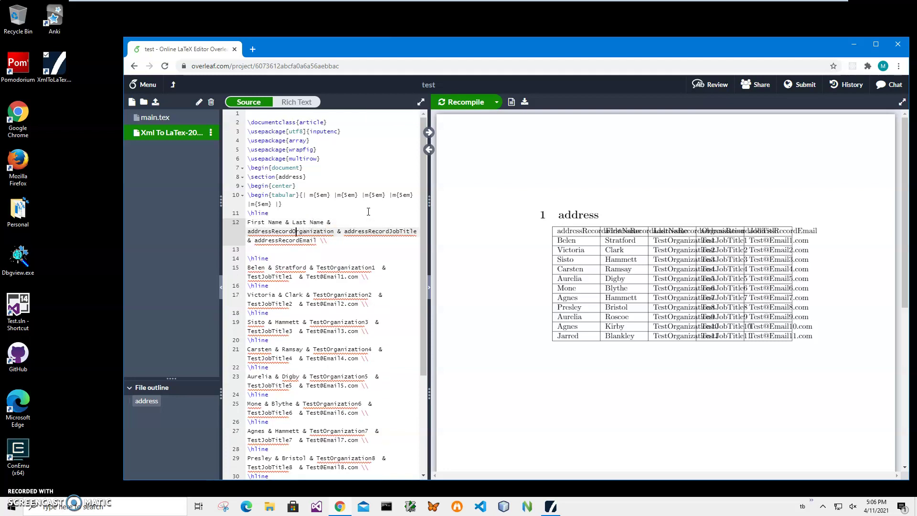
key("ctrl+shift+Left")
key("BackSpace")
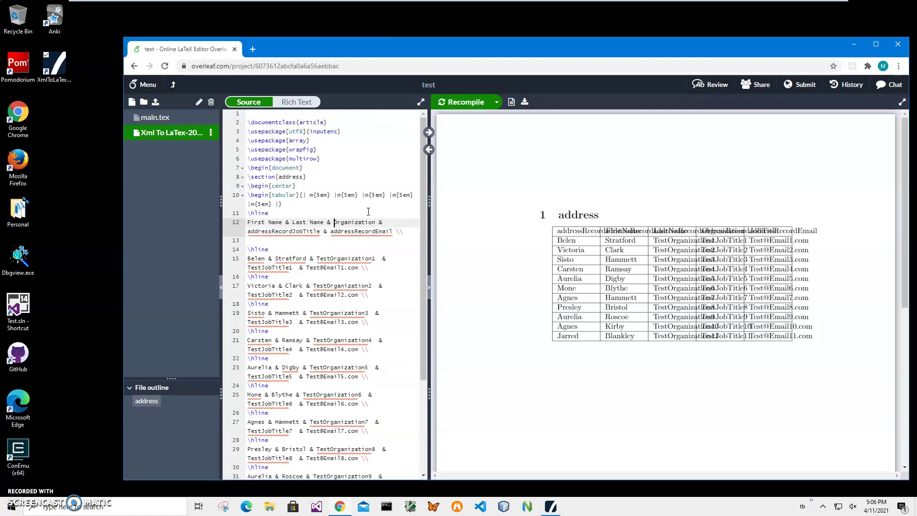
key("Down")
key("ctrl+Left")
key("ctrl+Left")
key("ctrl+Left")
key("ctrl+Left")
key("ctrl+Left")
key("Right")
key("Right")
key("Right")
key("ctrl+shift+Left")
key("BackSpace")
Shorten the last header cell to "Email" and recompile the PDF.
key("ctrl+Right")
key("Right")
key("Right")
key("Right")
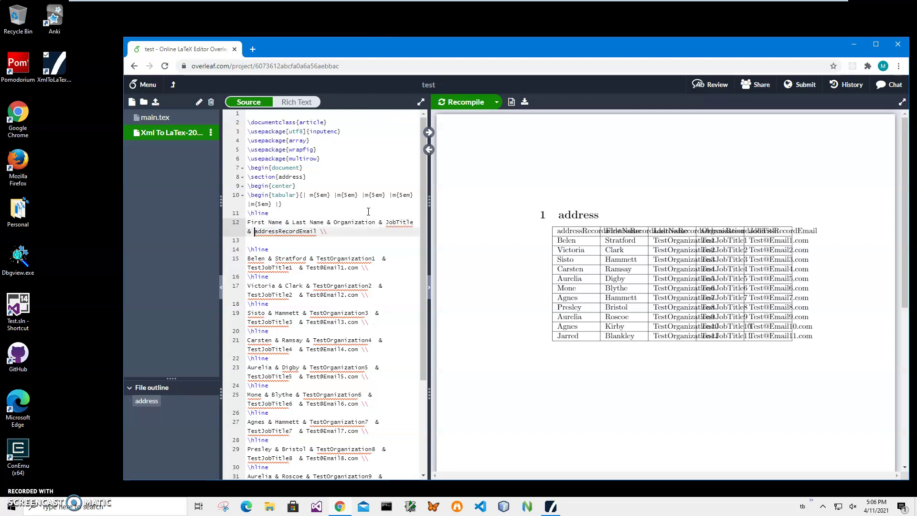
key("shift+Right")
key("shift+Right")
key("shift+Right")
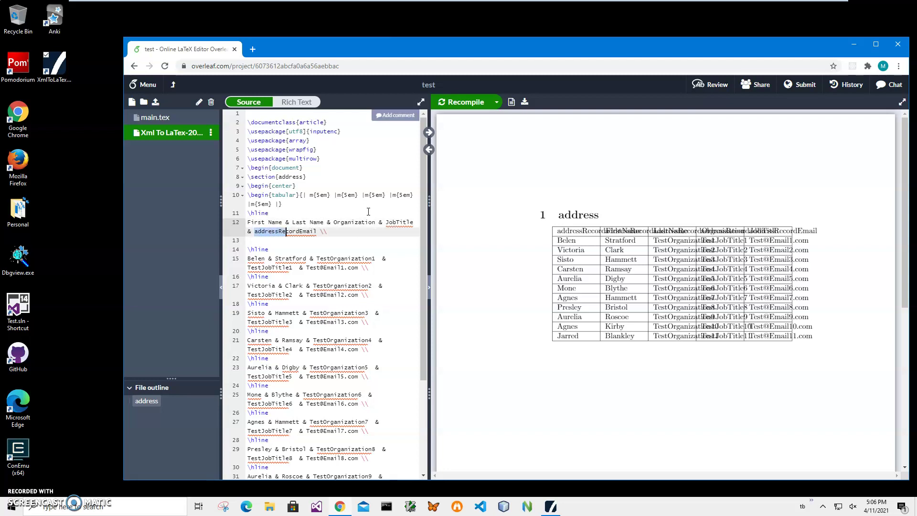
key("BackSpace")
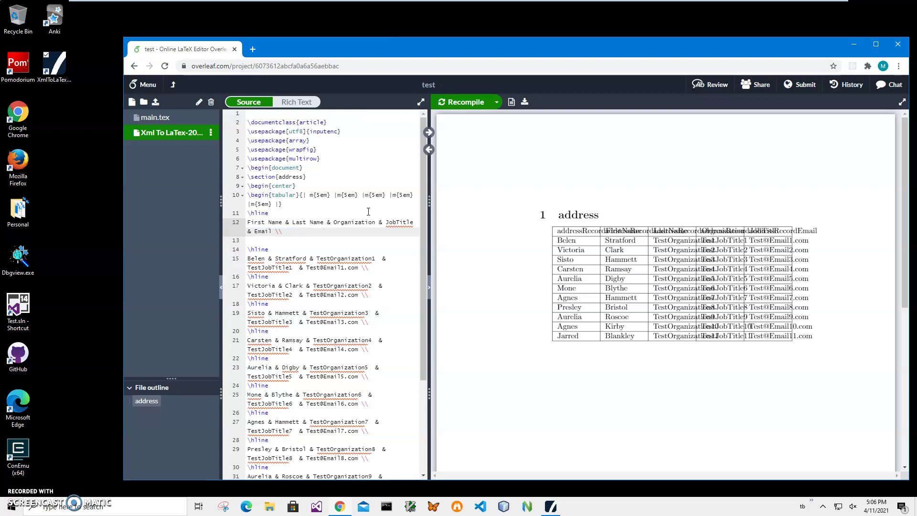
left_click(470, 102)
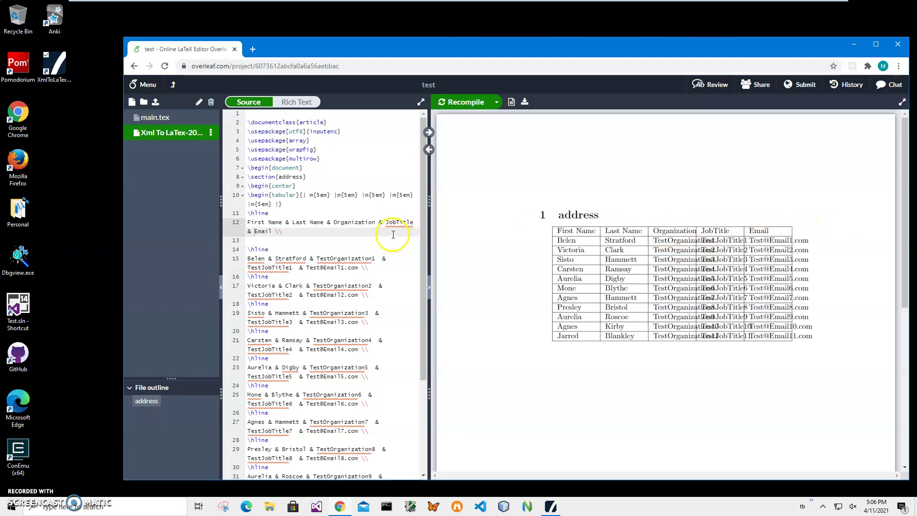
Set the Organization, JobTitle and Email column widths to 7em in the tabular definition and recompile the PDF.
left_click(400, 196)
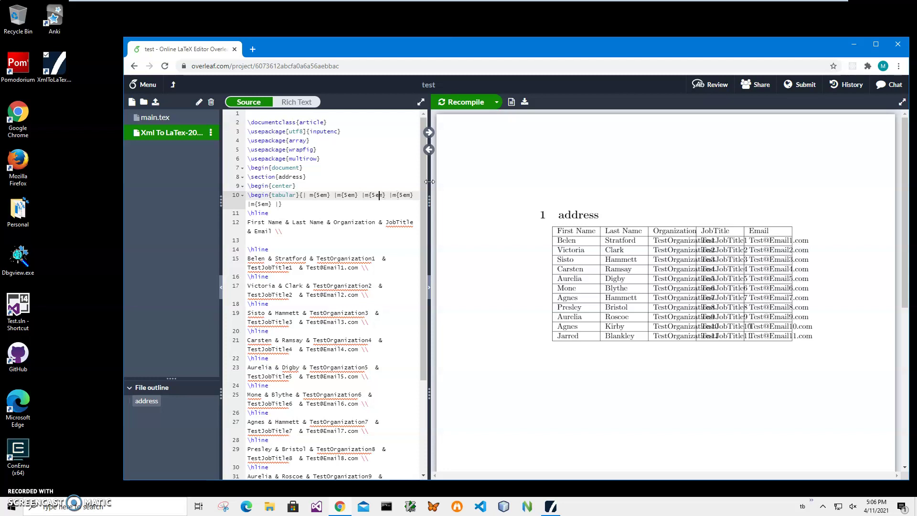
key("Down")
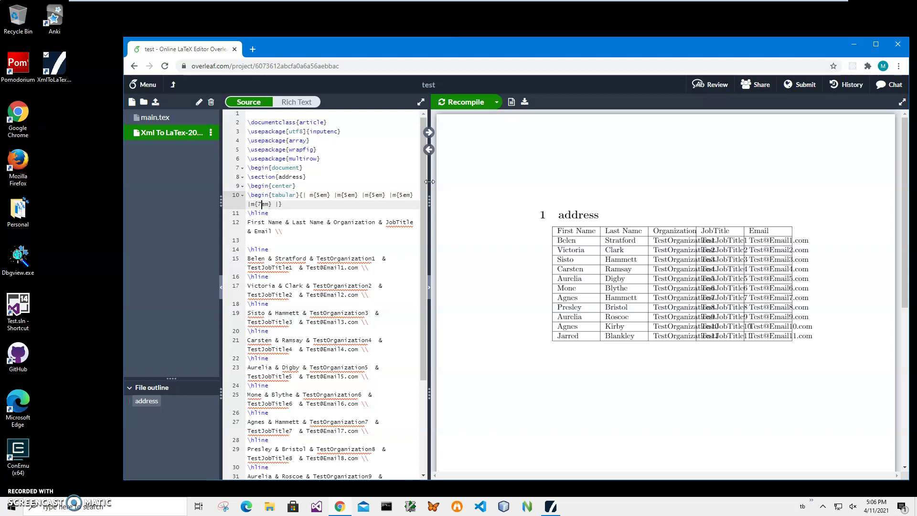
key("Up")
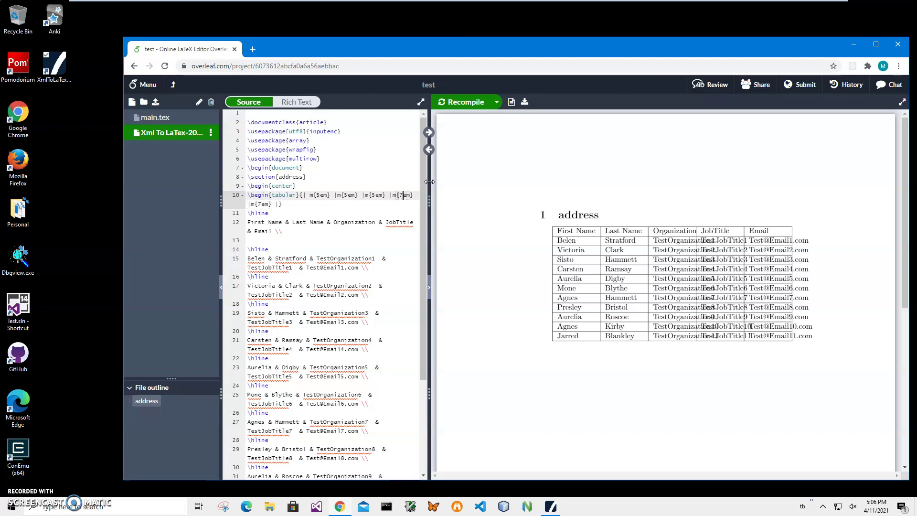
key("BackSpace")
type("7")
left_click(475, 103)
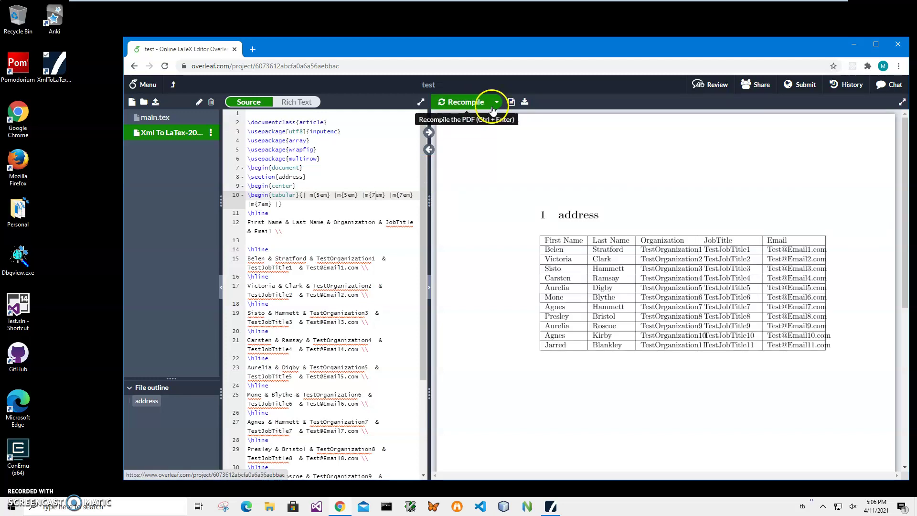
Widen the Organization column to 10em in the tabular definition and recompile the PDF.
left_click(376, 195)
key("BackSpace")
type("10")
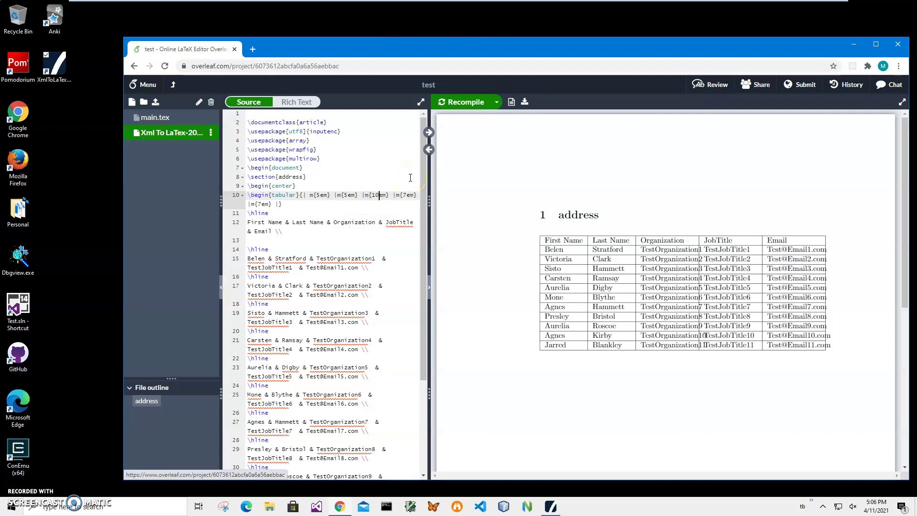
left_click(463, 103)
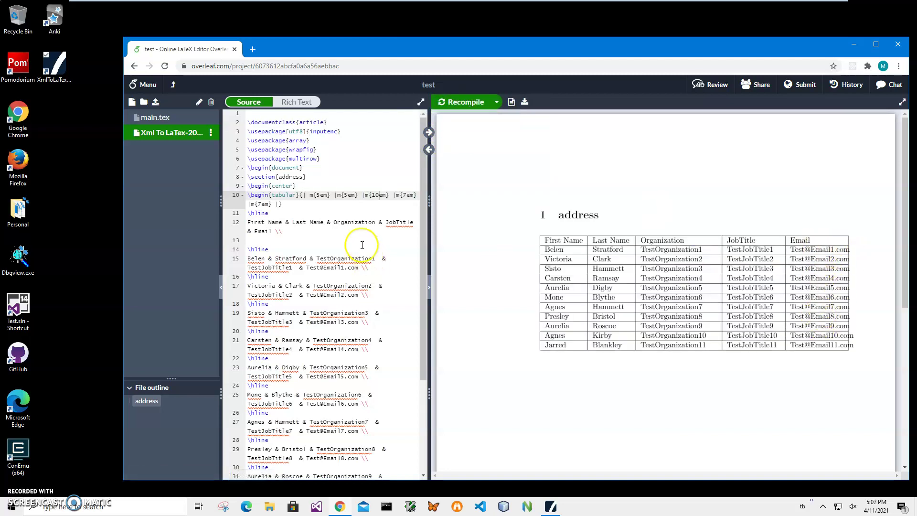
Widen the Email column to 9em in the tabular definition and recompile the PDF.
left_click(261, 204)
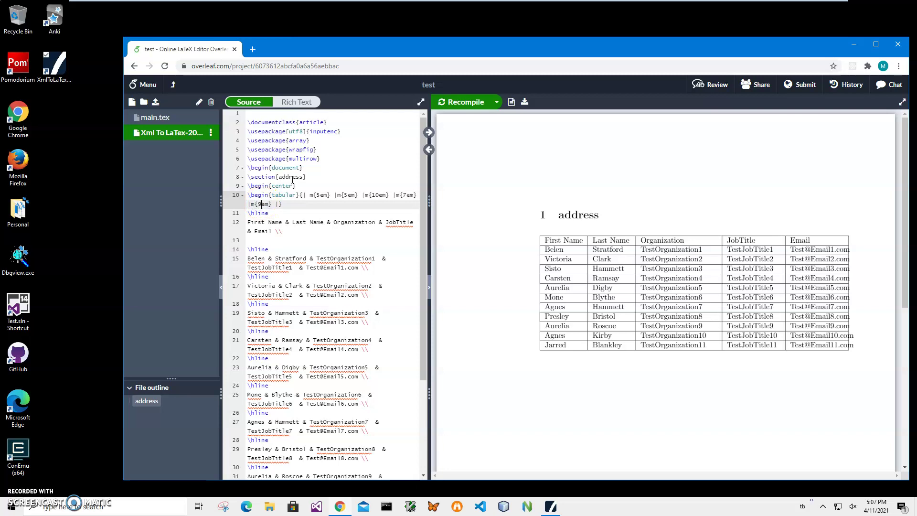
left_click(462, 102)
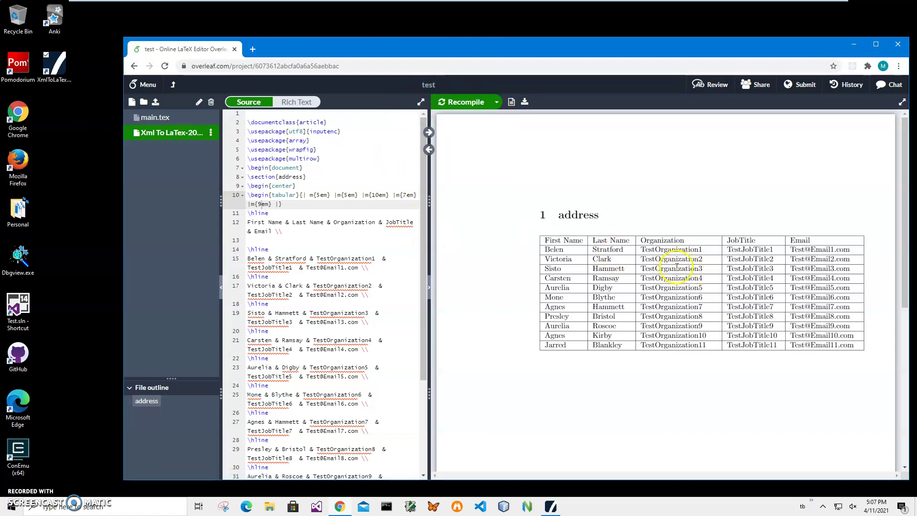
left_click_drag(424, 280, 436, 238)
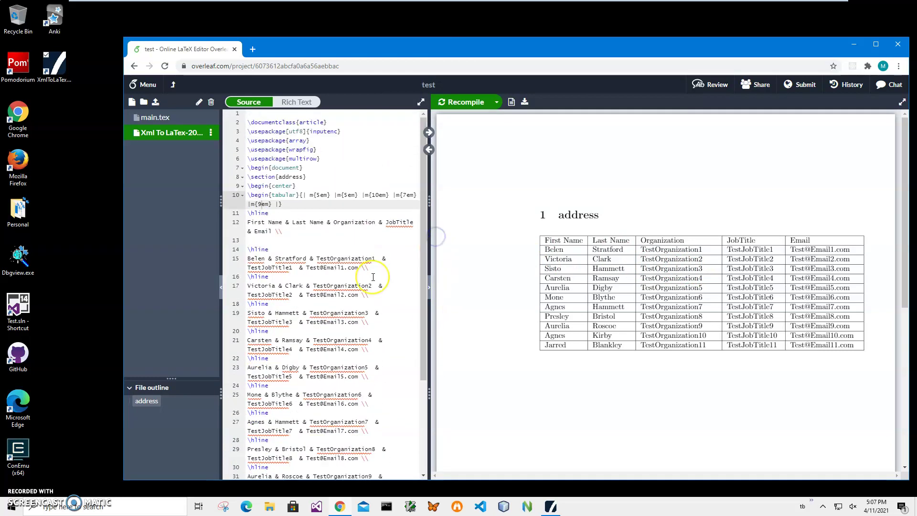